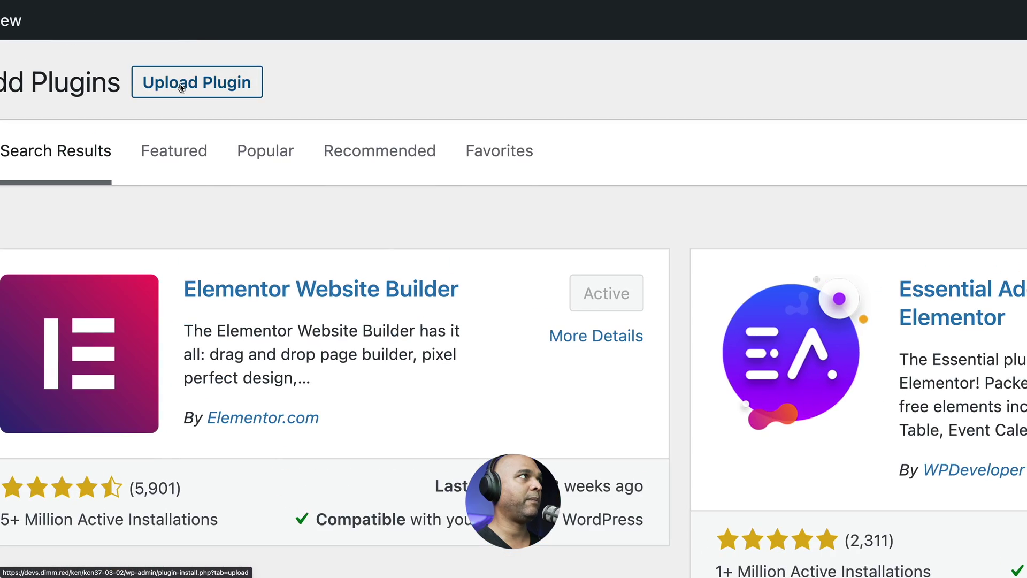
Step: Show the Upload Plugin .zip panel in WordPress Admin
click(188, 38)
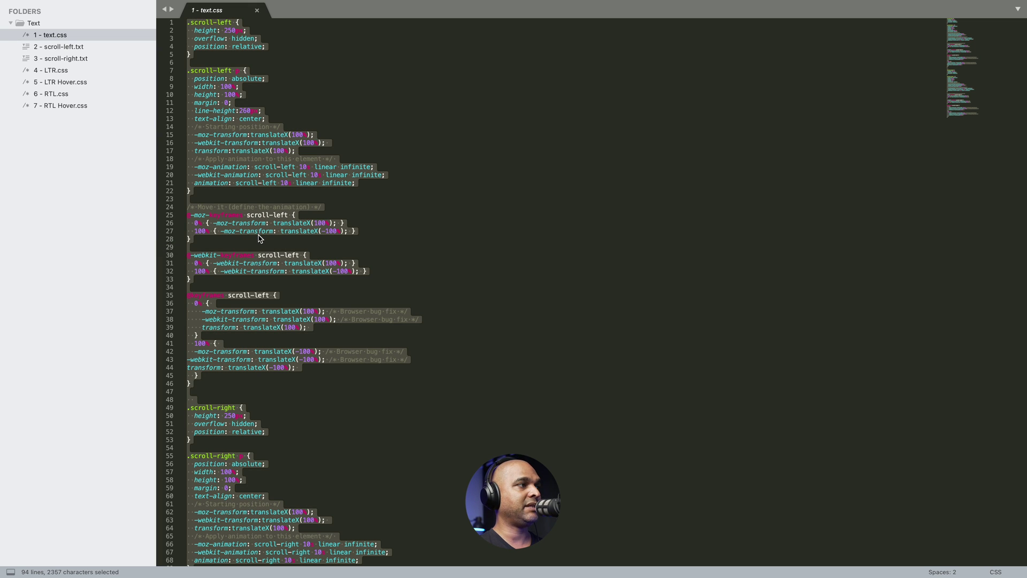
Step: Copy all the scroll-left and scroll-right CSS in text.css and return to the Elementor editor
key(super+c)
scroll(259, 239, down, 5)
scroll(258, 238, up, 5)
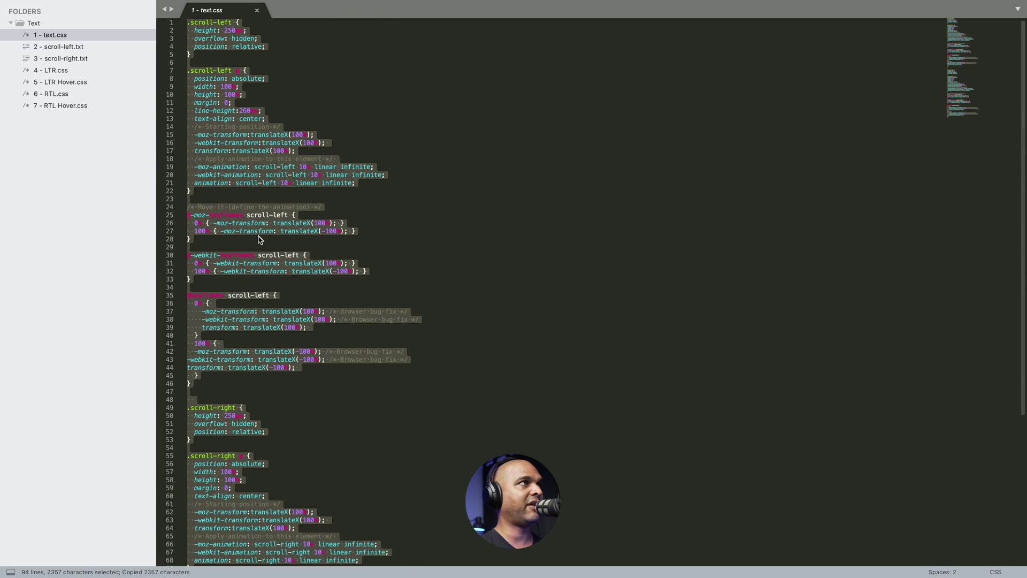
key(ctrl+Right)
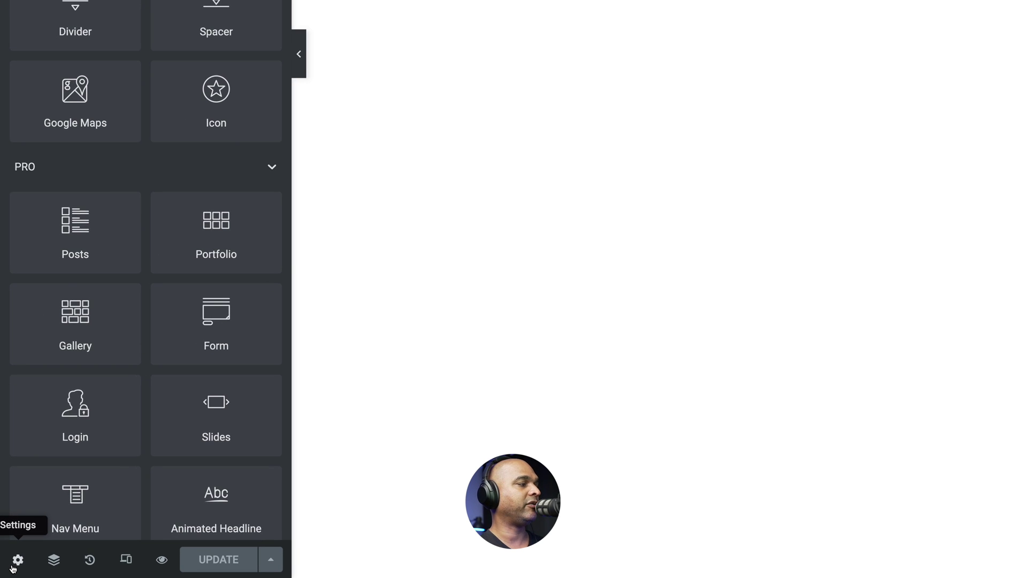
Step: Paste the copied scroll animation CSS into the page's Custom CSS and save the page
click(10, 566)
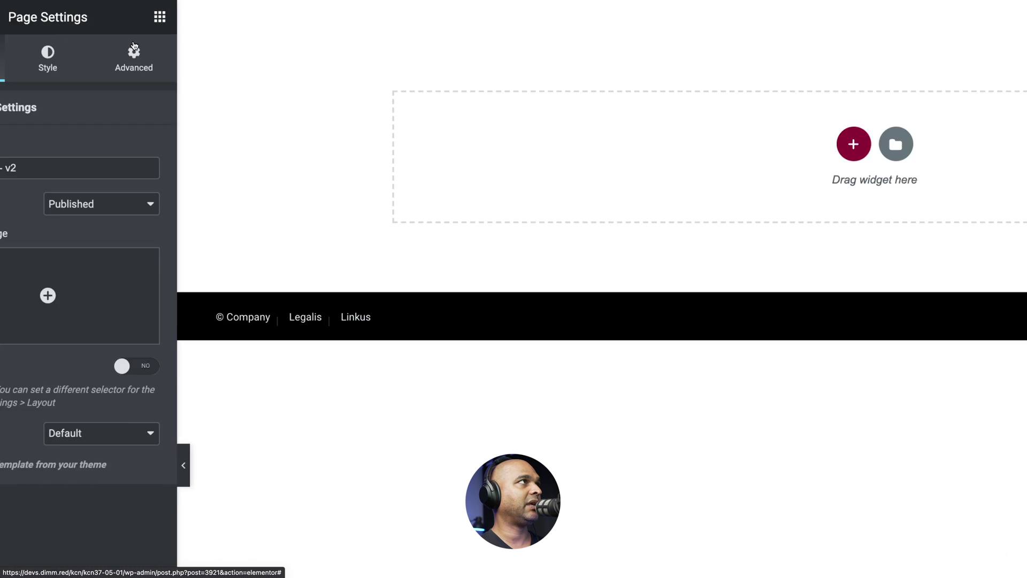
click(134, 54)
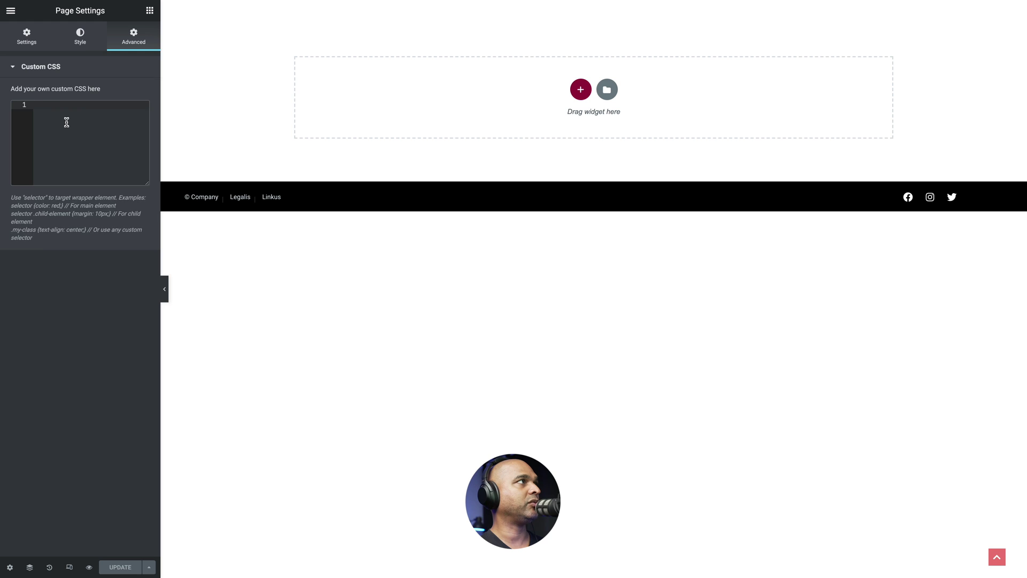
key(ctrl+v)
key(ctrl+s)
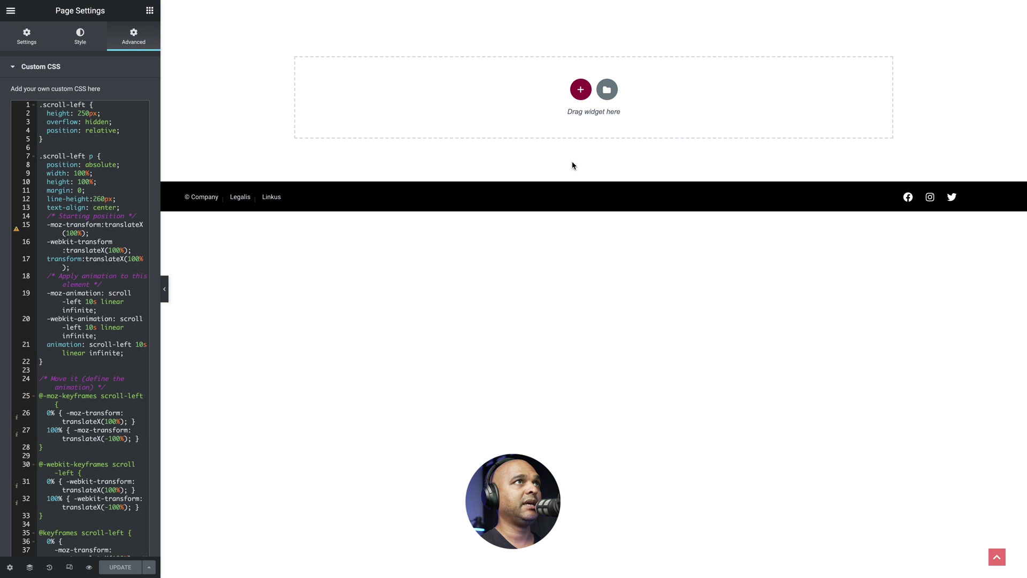
Step: Add a single-column Full Width section with a minimum height measured in VH
click(580, 90)
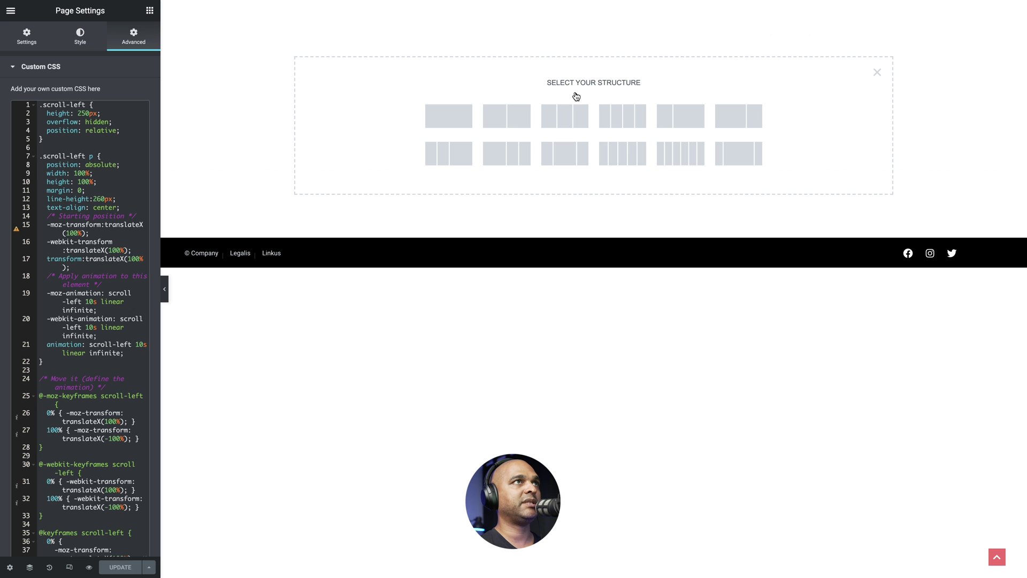
click(445, 118)
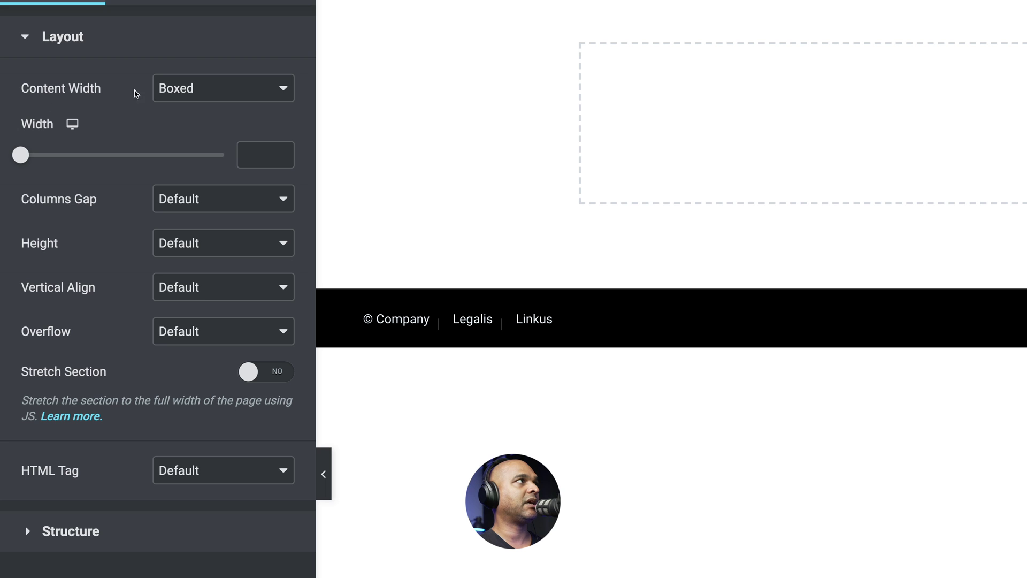
click(86, 93)
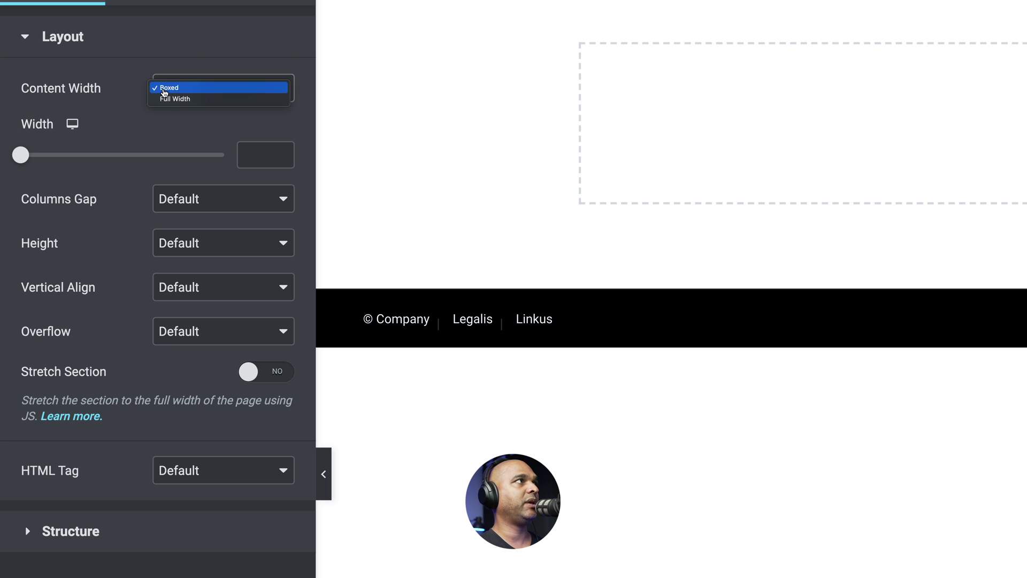
click(168, 99)
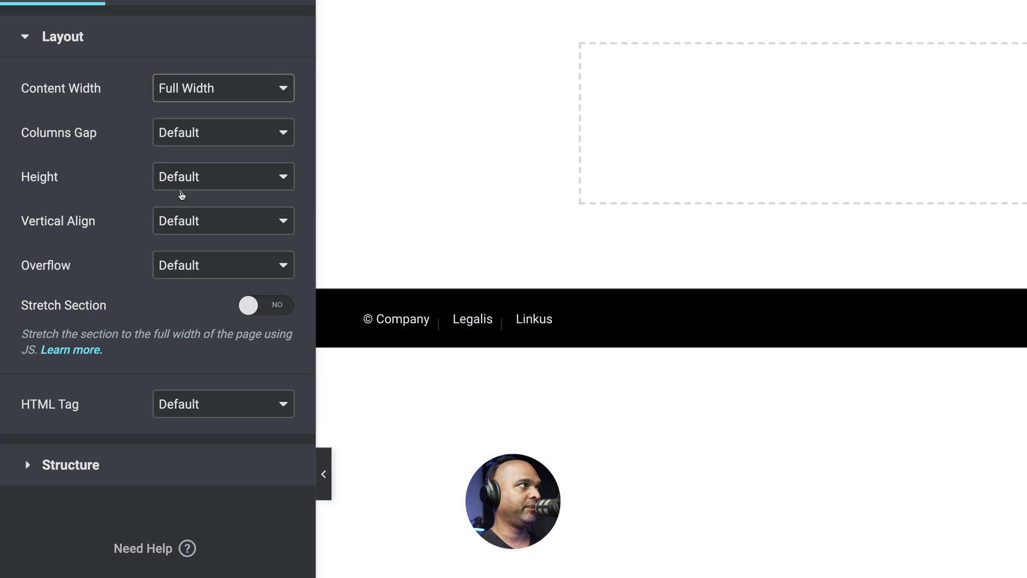
click(182, 183)
click(181, 198)
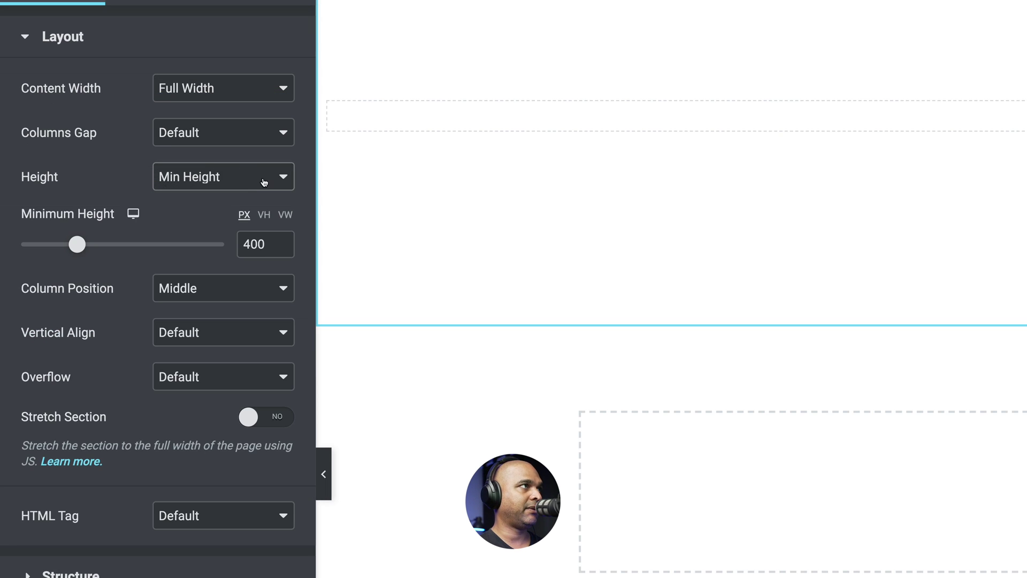
click(264, 215)
double_click(252, 249)
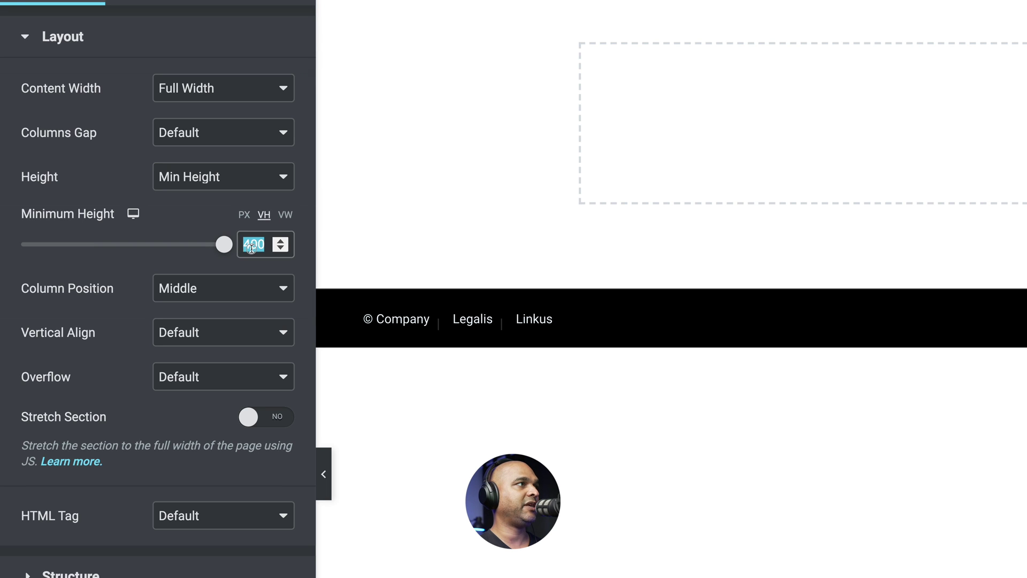
Step: Set the minimum height to 100 VH and give the section a classic pure black #000000 background
text(100)
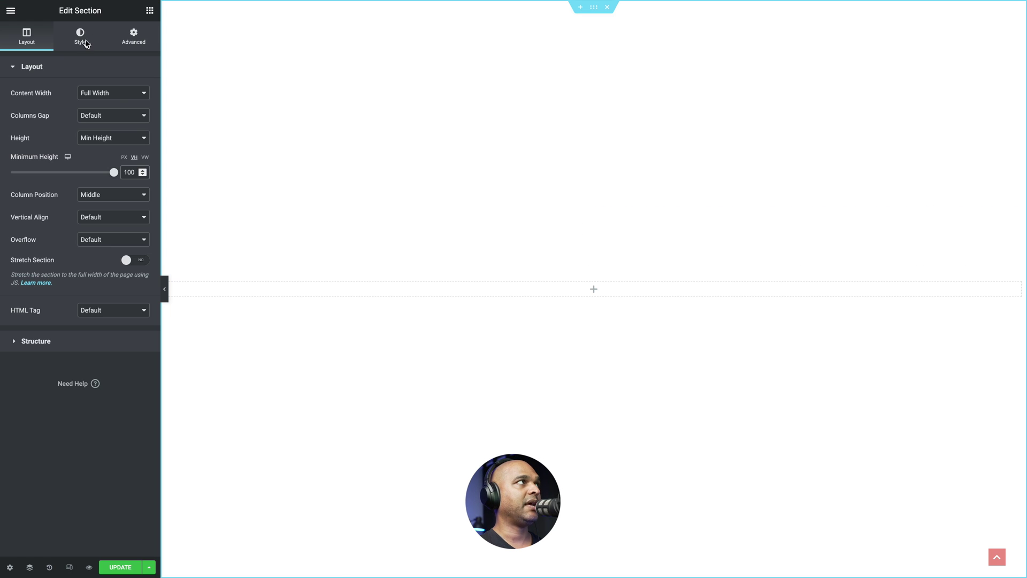
click(79, 40)
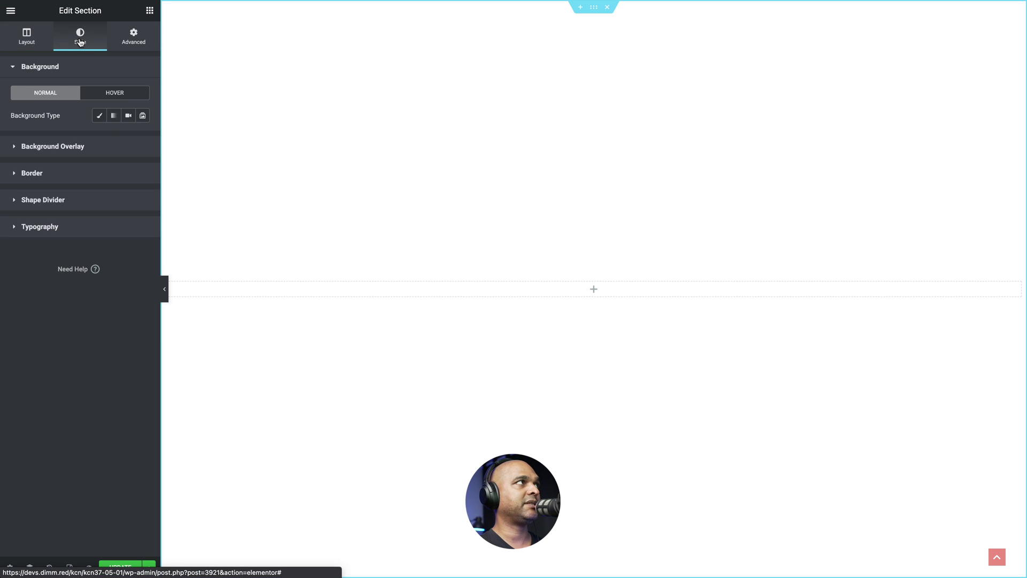
click(99, 116)
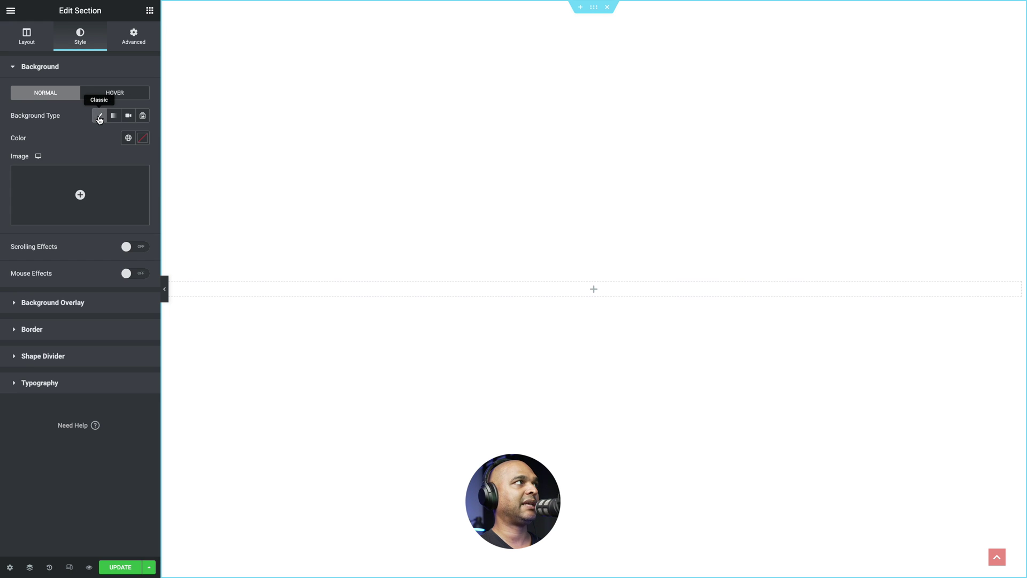
click(142, 138)
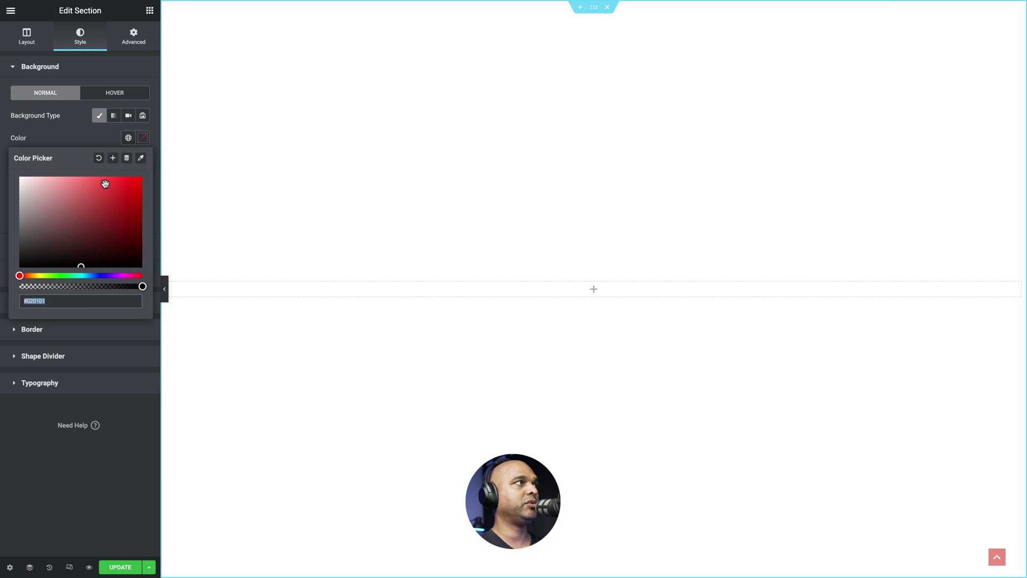
drag(69, 214, 14, 278)
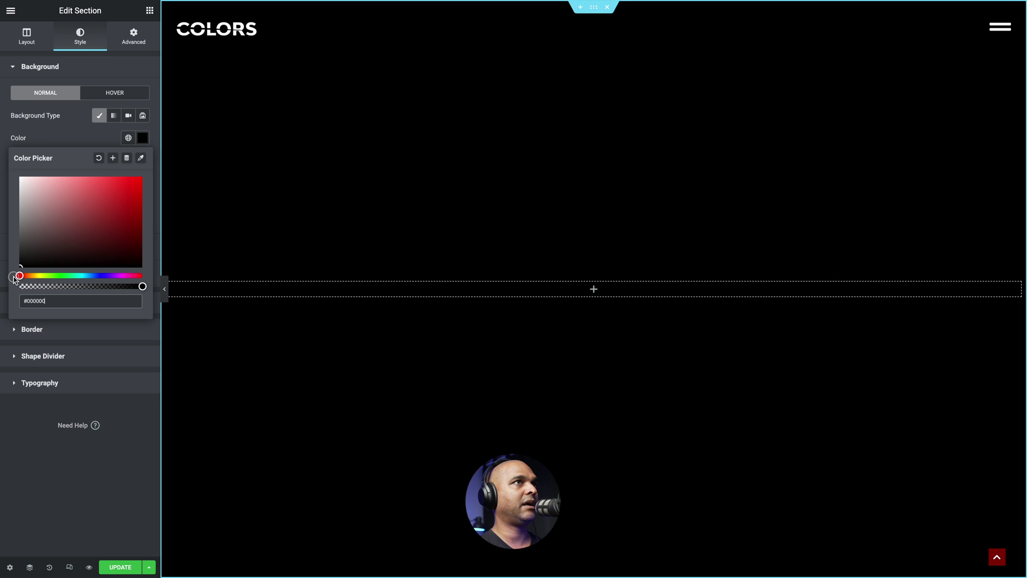
Step: Set section padding to 50 px on desktop and 0, 10, 0, 20 on mobile
click(130, 42)
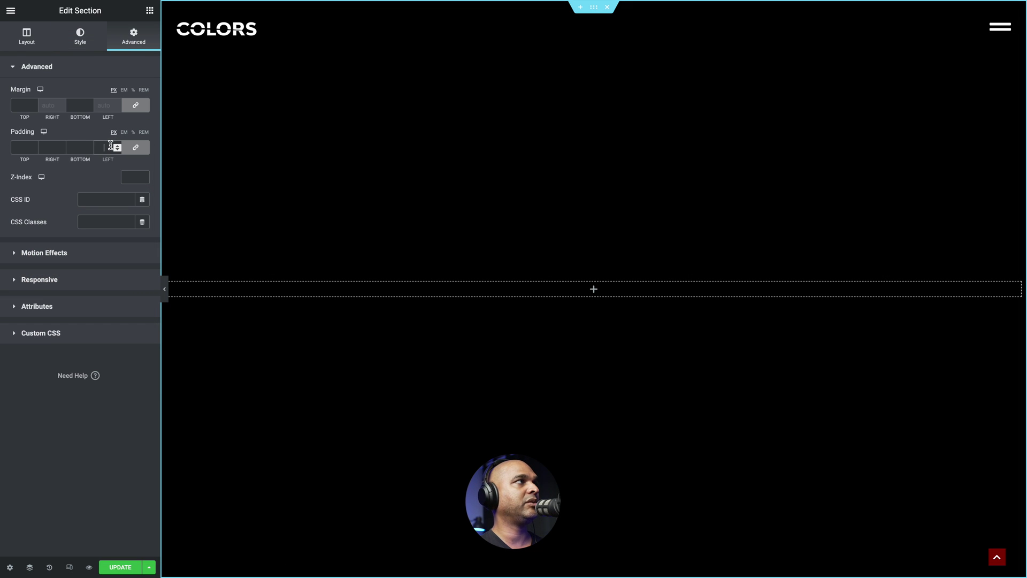
text(50)
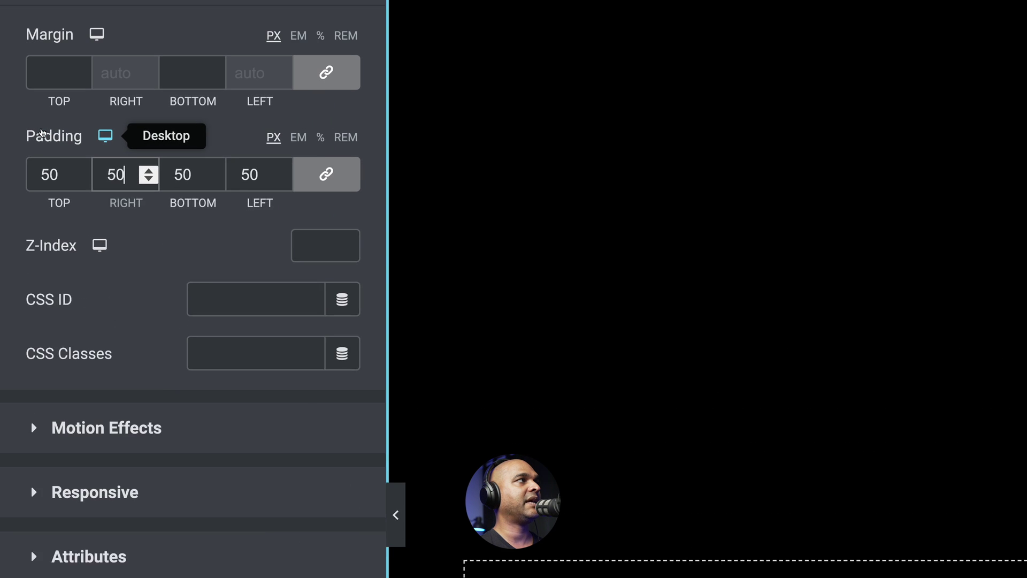
click(110, 138)
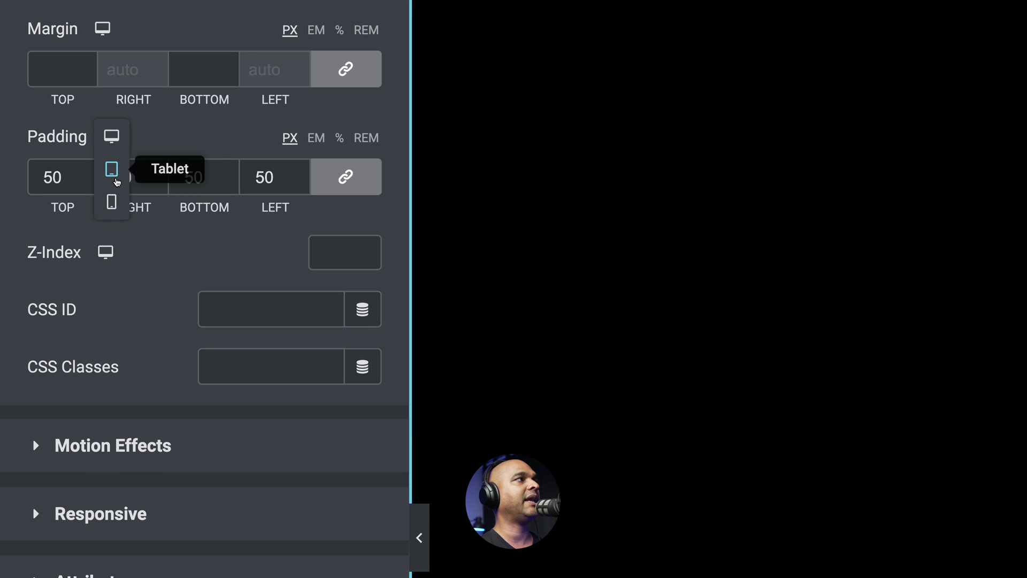
click(112, 198)
click(112, 190)
text(0)
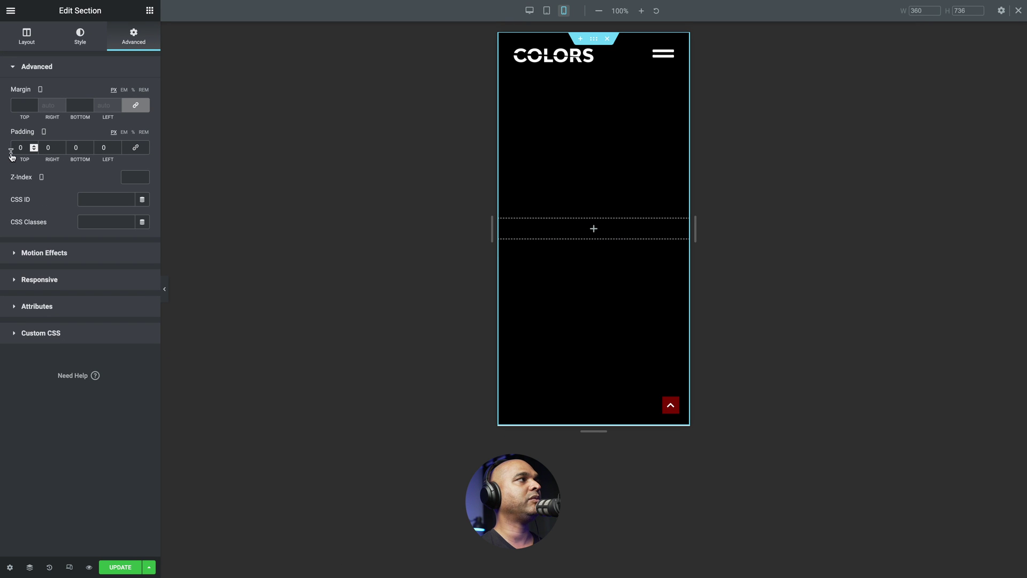
click(47, 146)
text(10)
key(Tab)
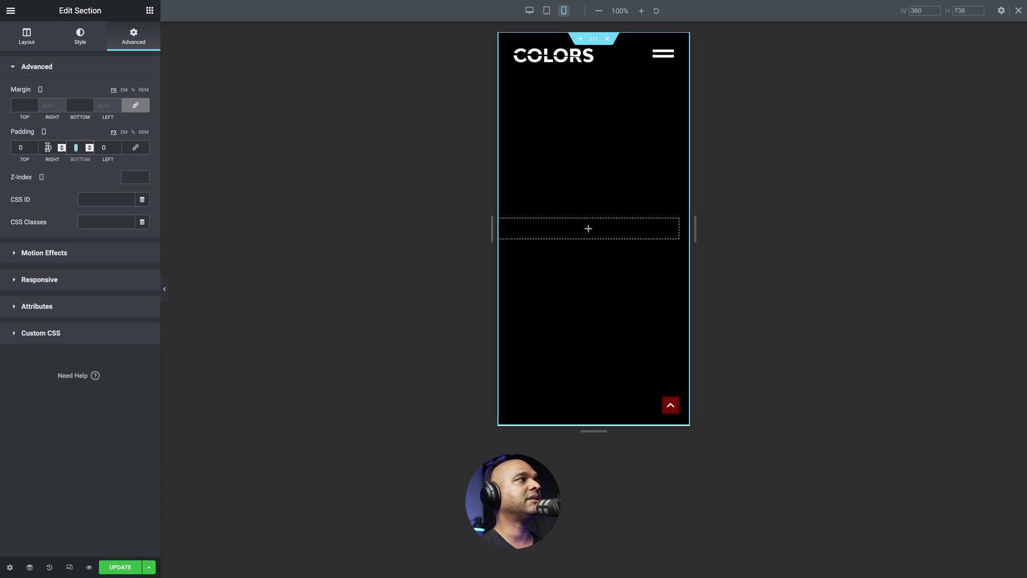
key(Tab)
text(20)
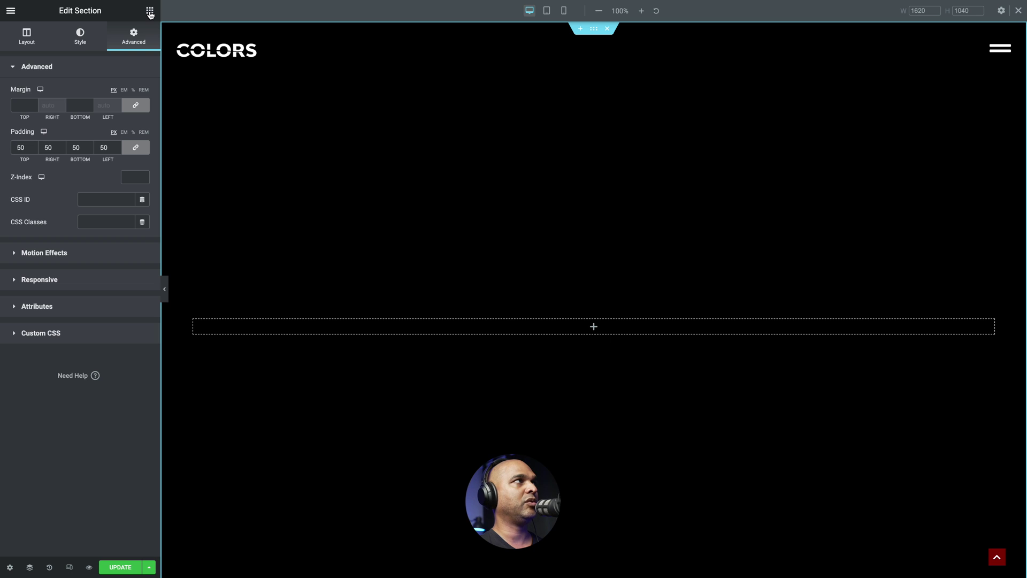
Step: Place a Heading widget in the black section and change its text to 'Color One'
click(151, 25)
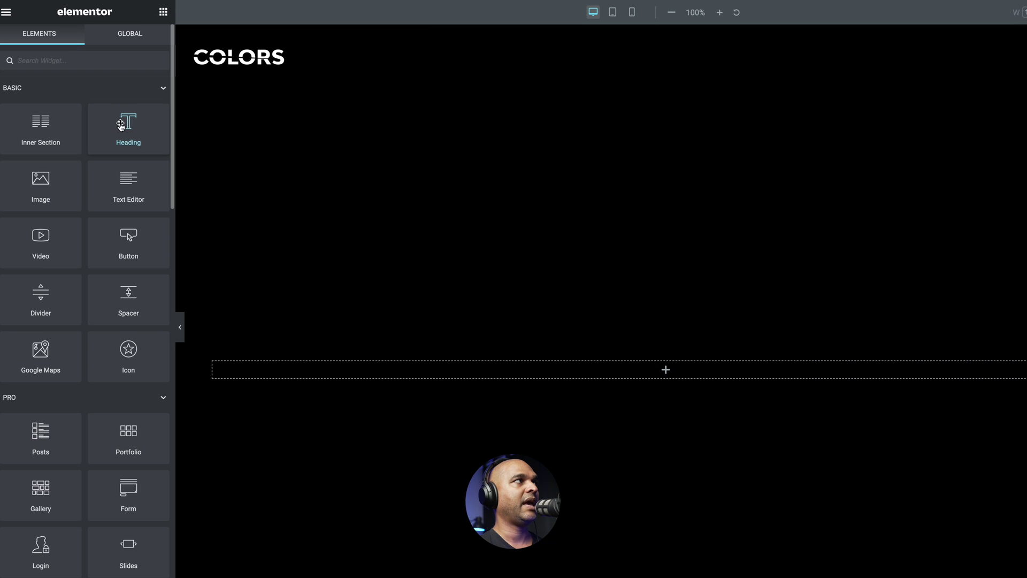
drag(74, 286, 270, 381)
drag(217, 171, 523, 370)
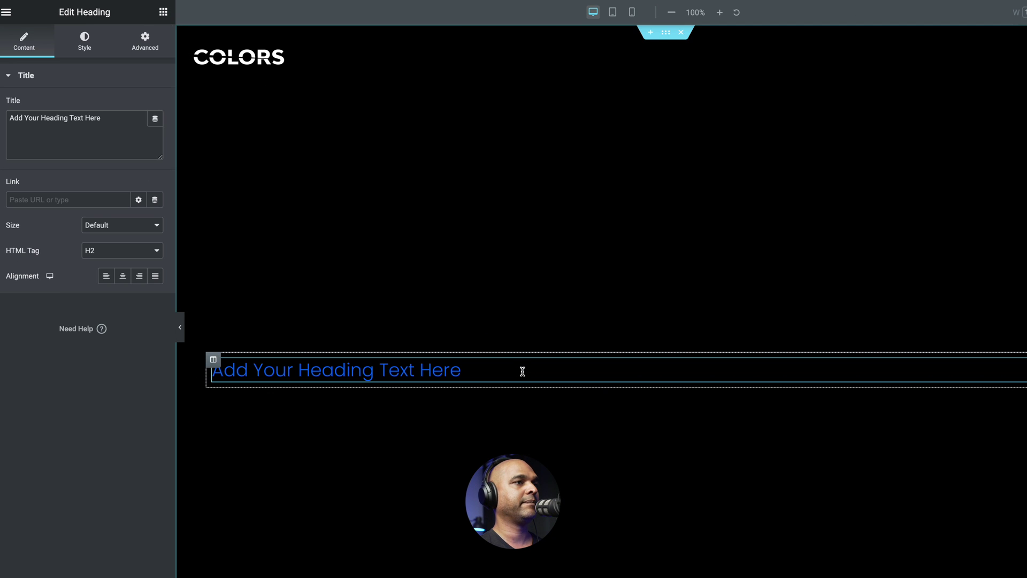
triple_click(78, 117)
text(C)
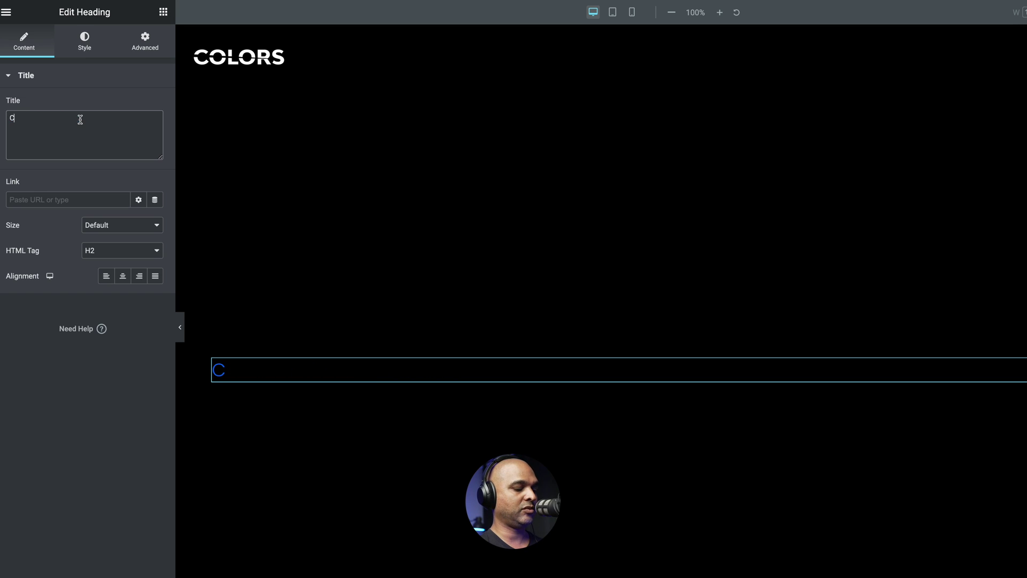
text(olor One)
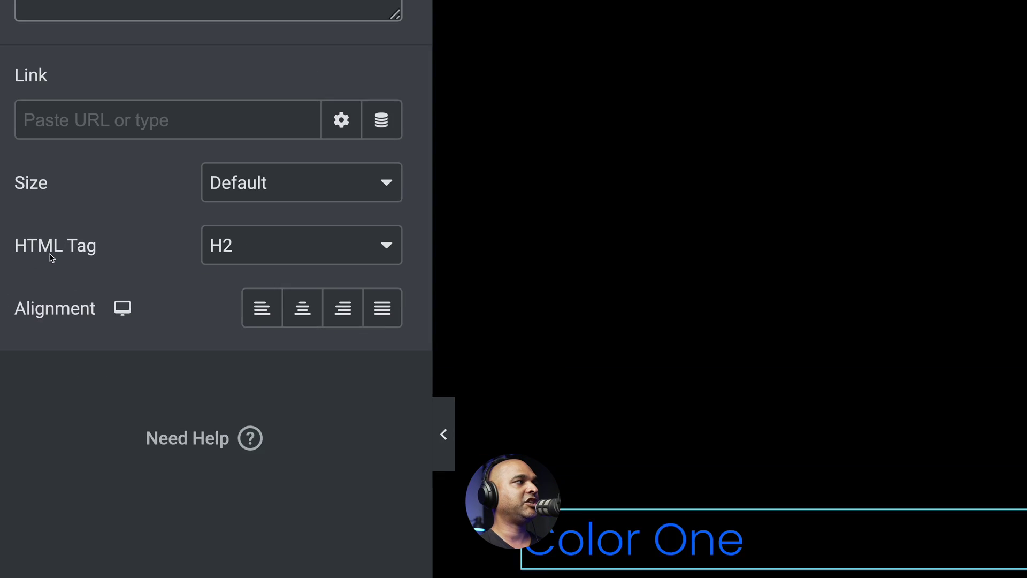
Step: Make the heading a centred p element coloured with the global Accent colour
click(94, 255)
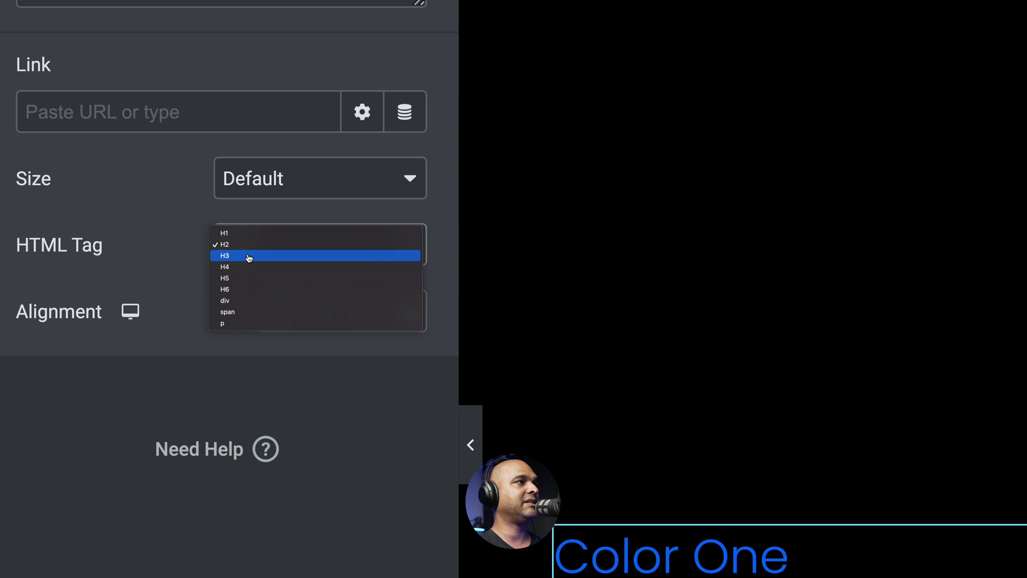
click(227, 322)
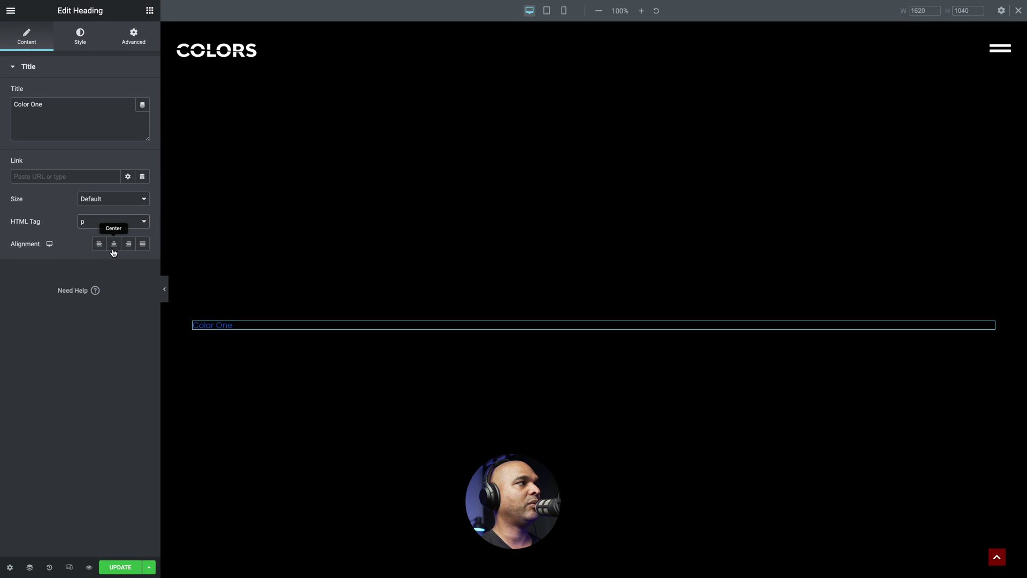
click(114, 245)
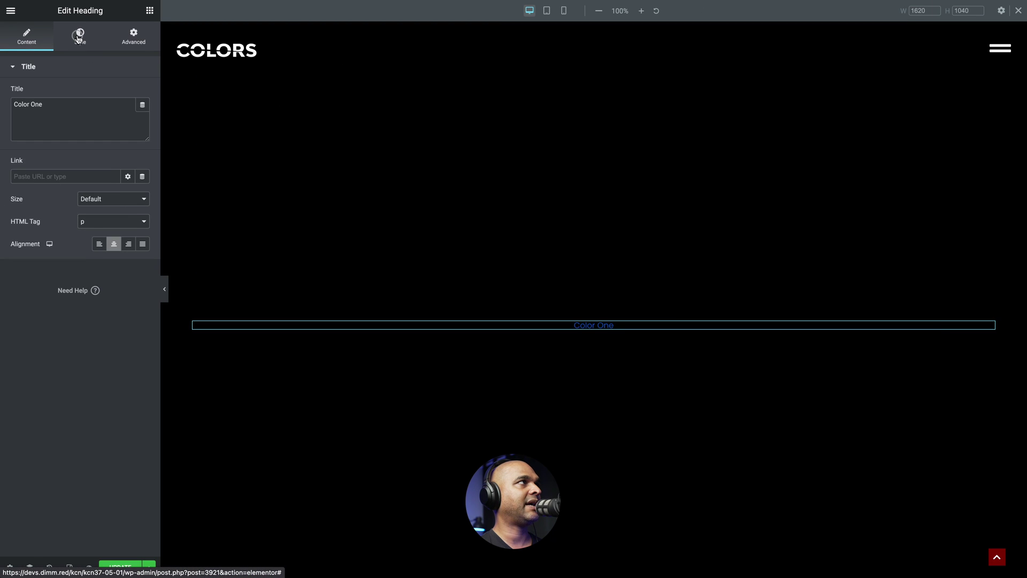
click(79, 37)
click(128, 93)
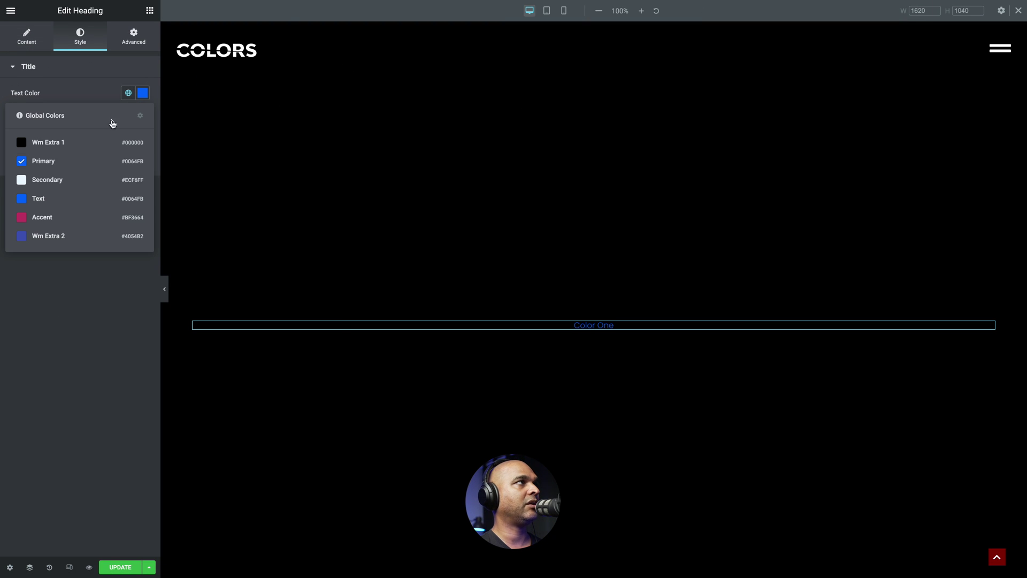
click(43, 217)
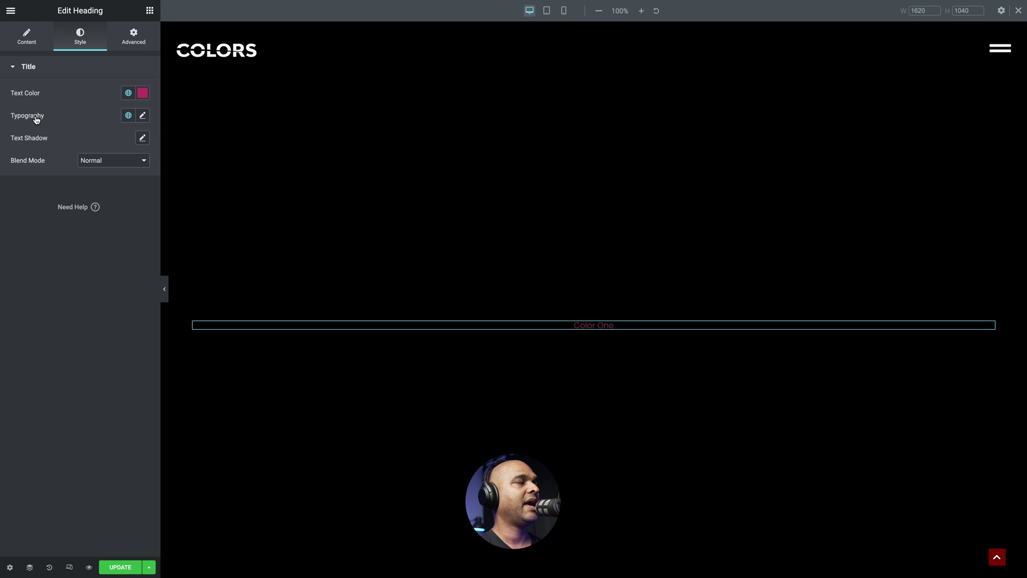
Step: Set the Color One typography size to 250 on desktop, 110 on tablet and 45 on mobile
click(142, 116)
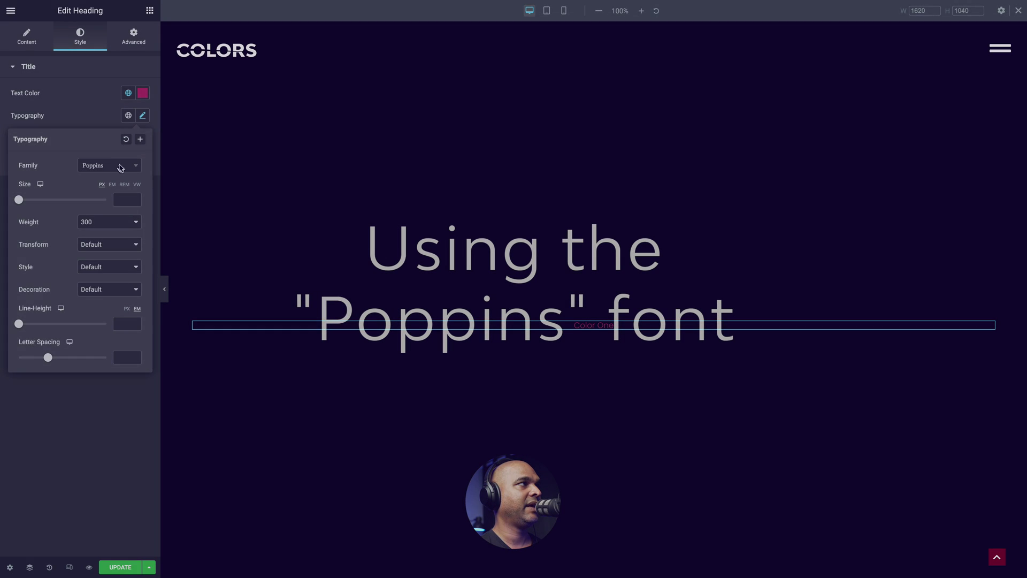
click(119, 199)
text(250)
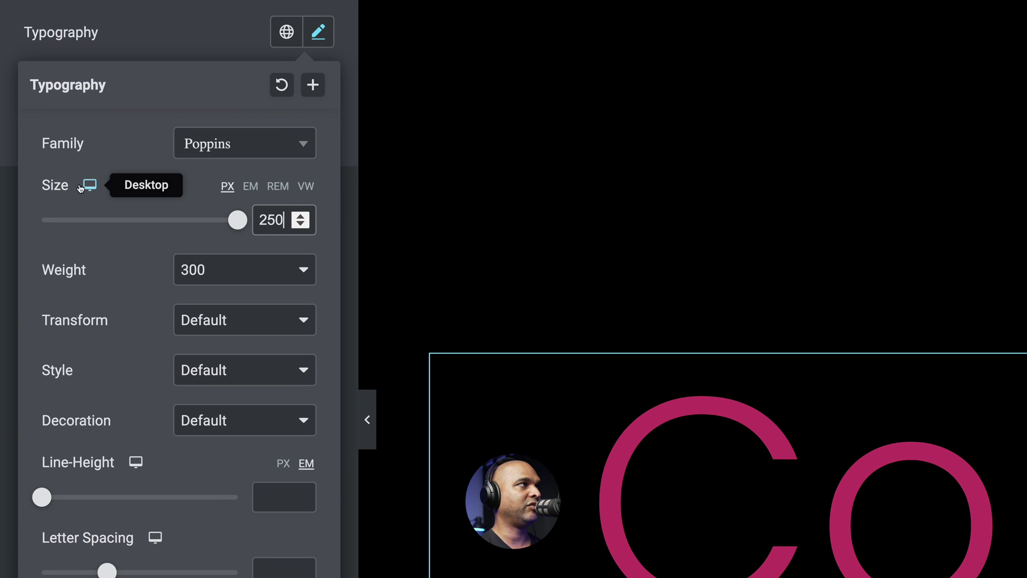
mouse_move(82, 188)
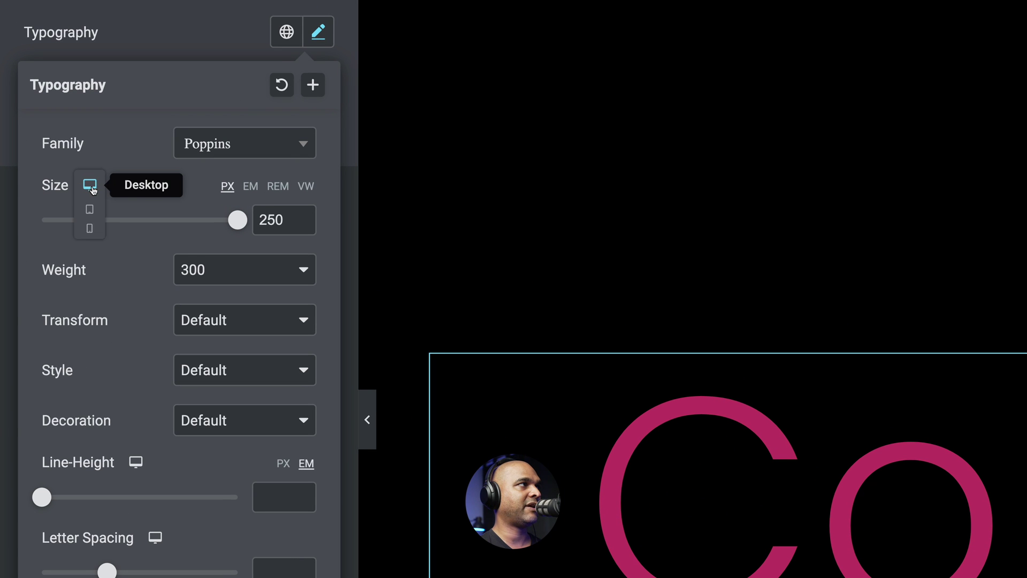
click(89, 214)
click(268, 222)
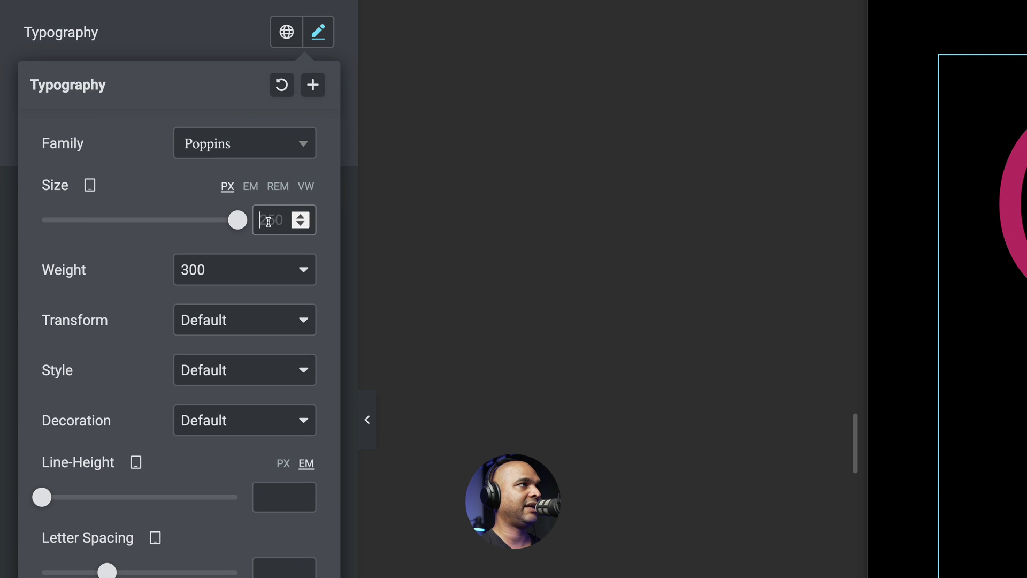
text(110)
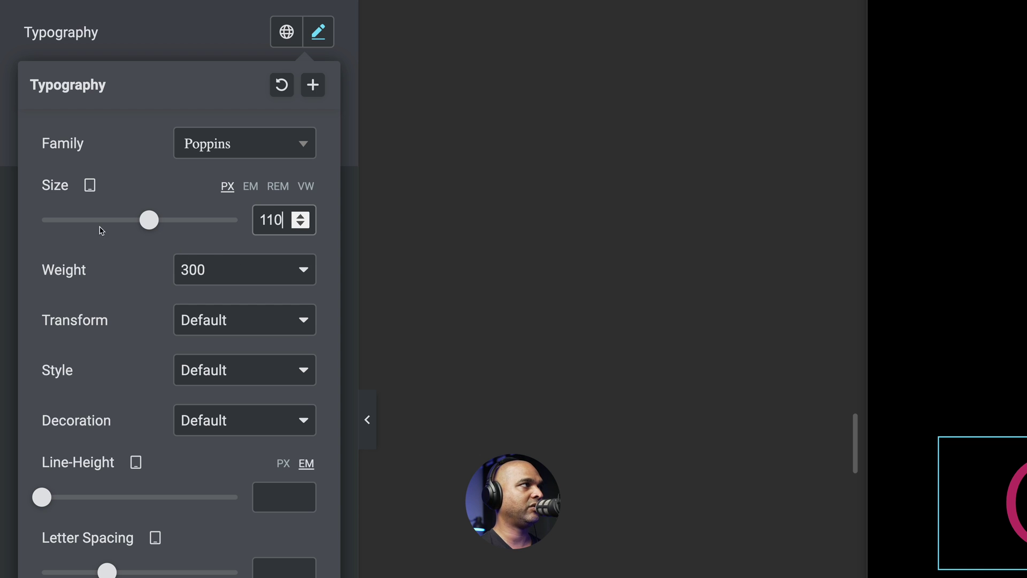
click(90, 185)
click(91, 212)
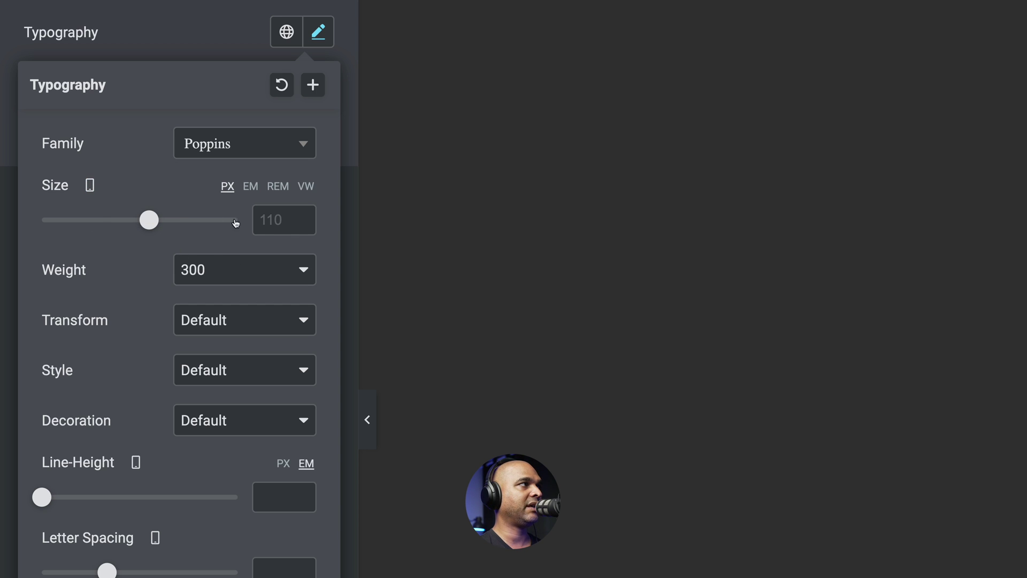
click(269, 223)
text(45)
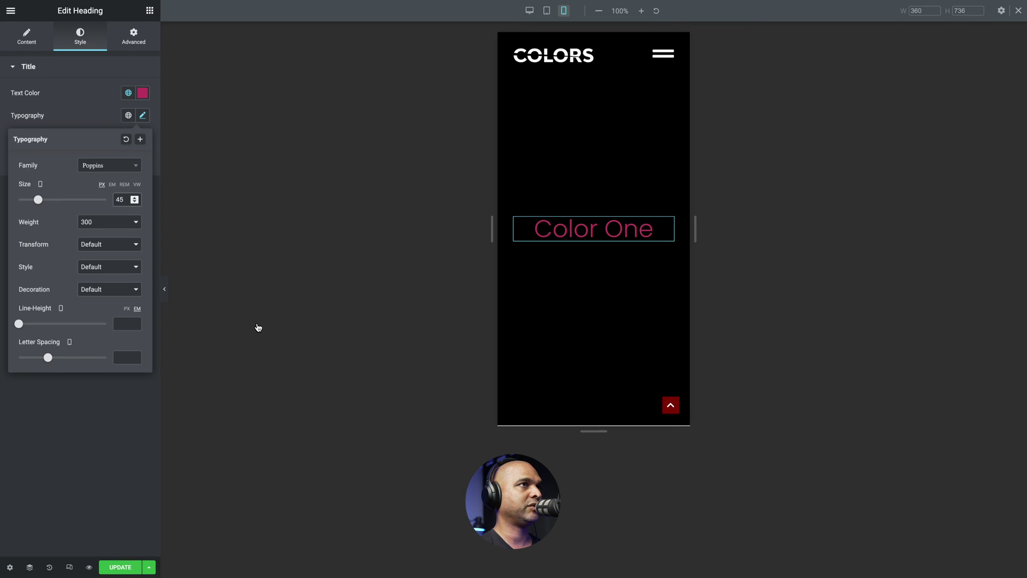
Step: Paste scroll-left into the Color One heading's CSS Classes field under Advanced
click(258, 328)
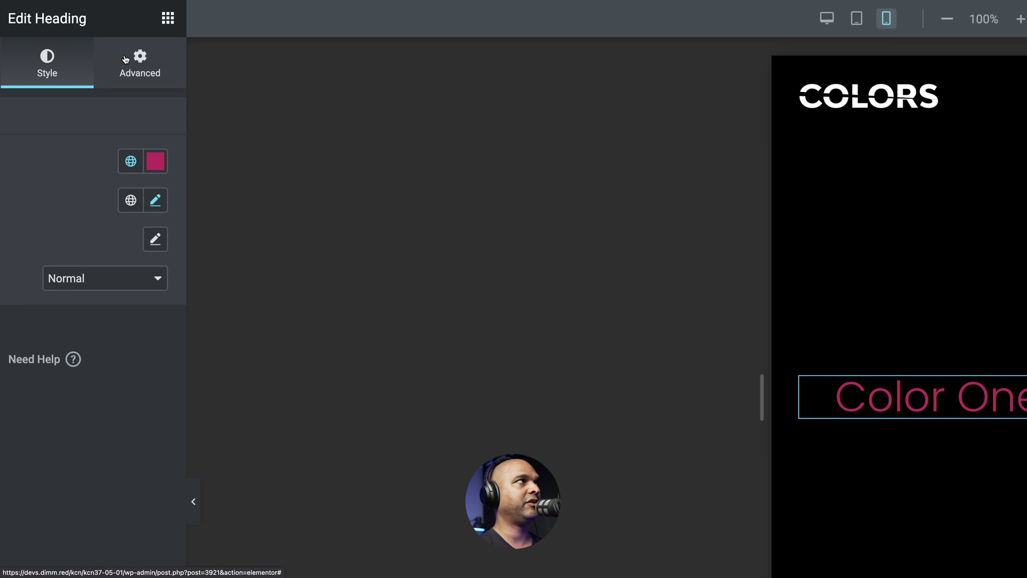
click(125, 59)
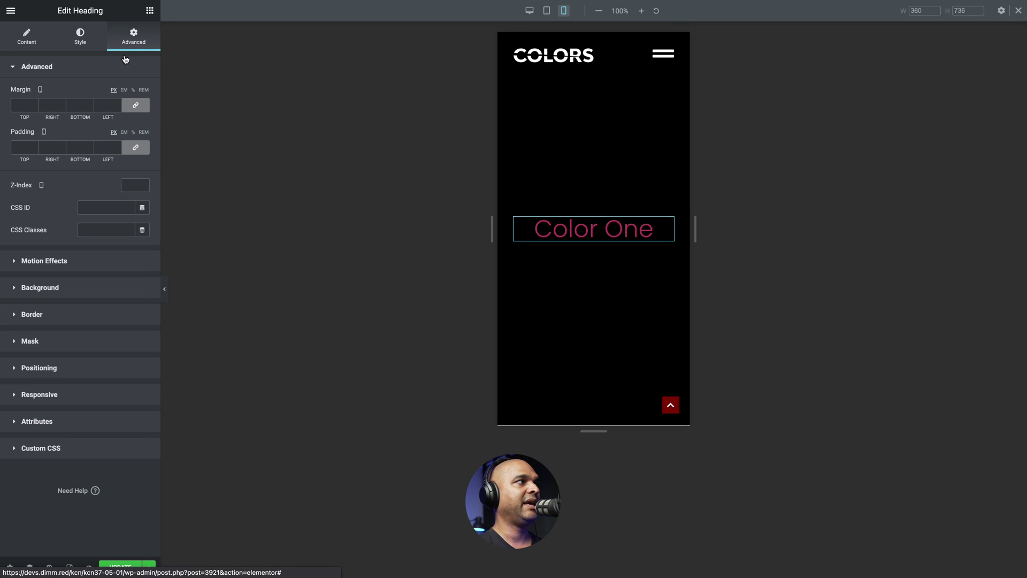
click(99, 230)
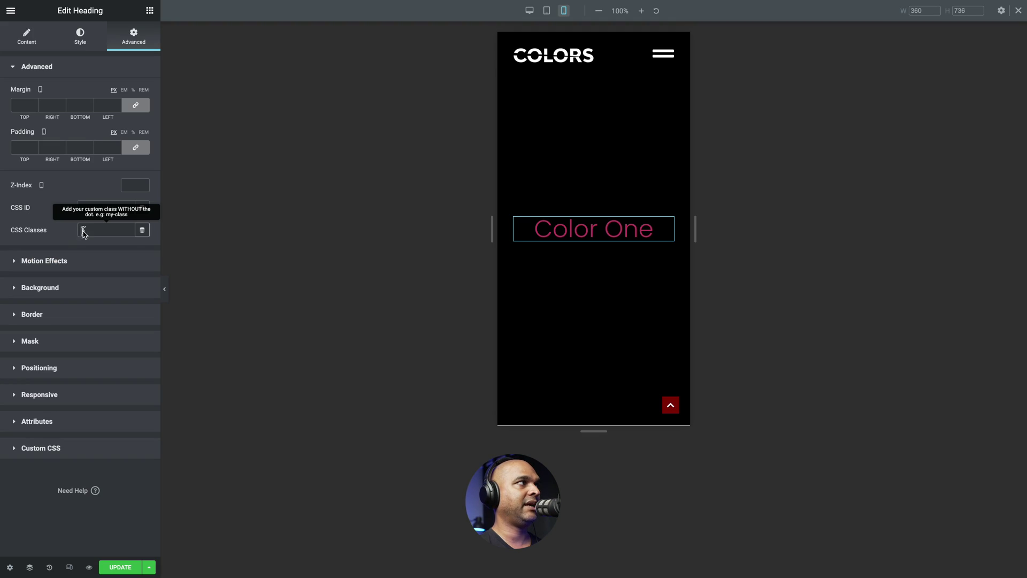
key(super+v)
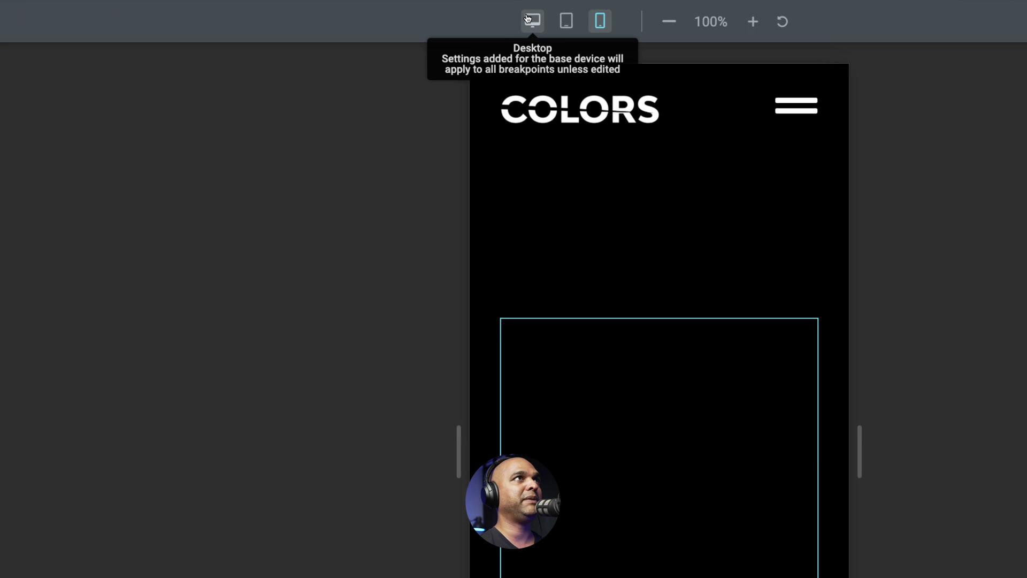
Step: Return the preview to desktop and duplicate the Color One heading from the Navigator
click(528, 22)
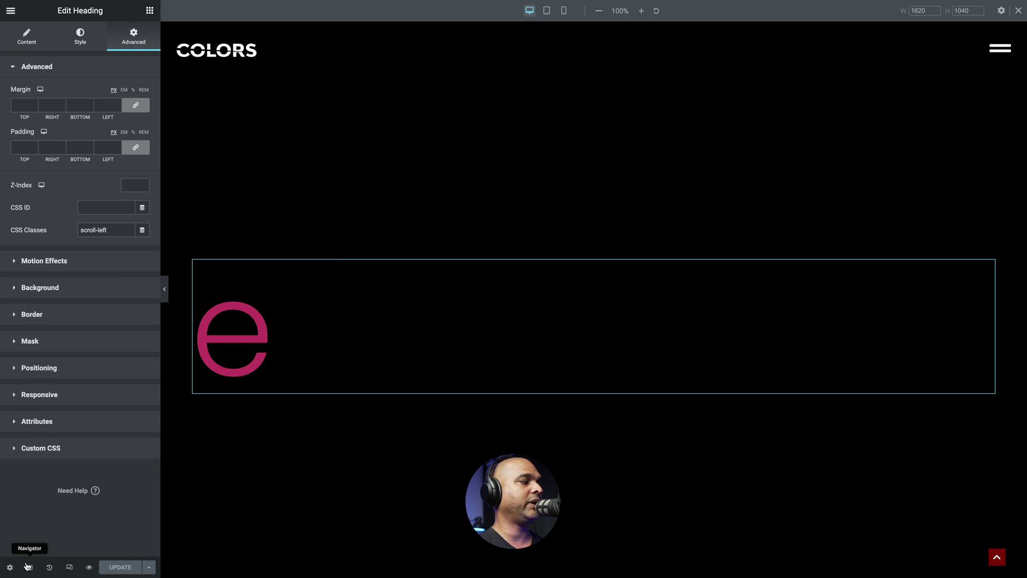
click(29, 567)
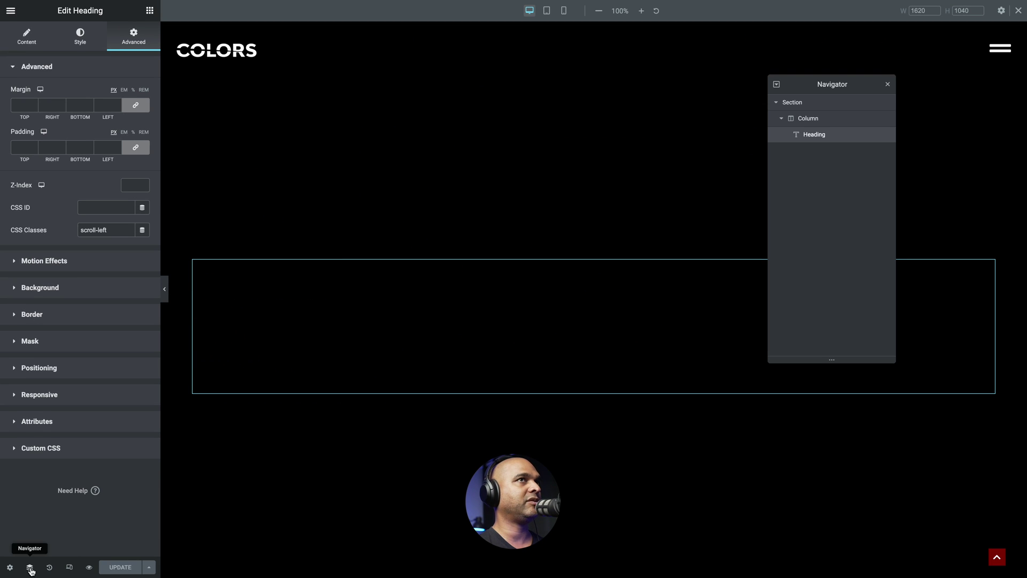
drag(851, 82, 767, 134)
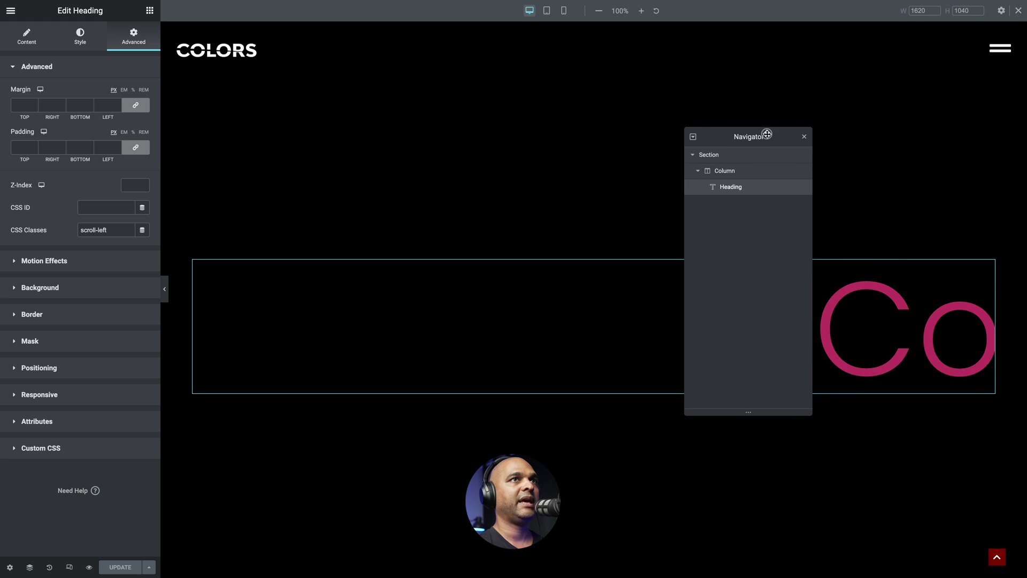
right_click(736, 193)
click(746, 211)
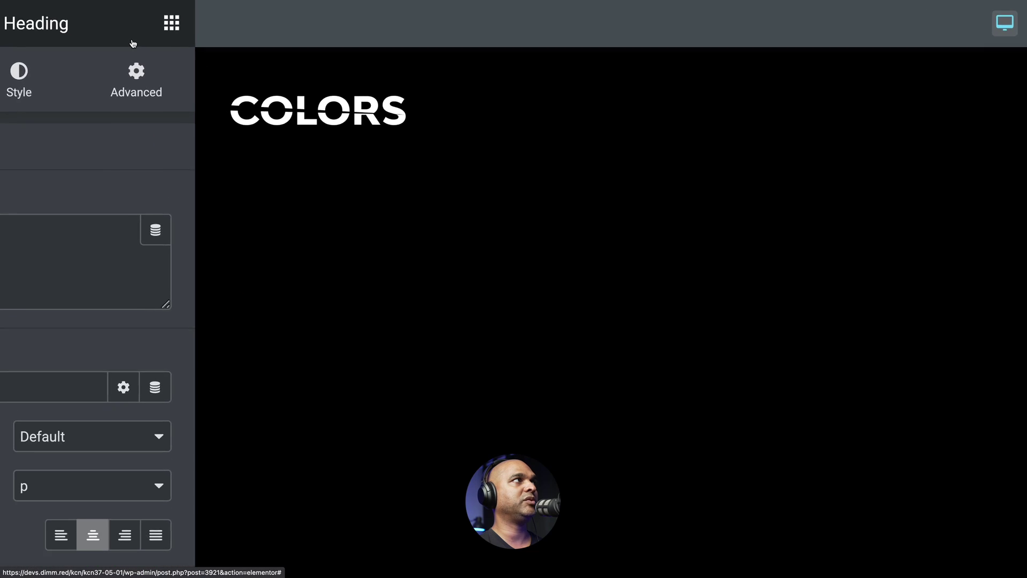
Step: Replace the copy's scroll-left CSS class with scroll-right
click(136, 89)
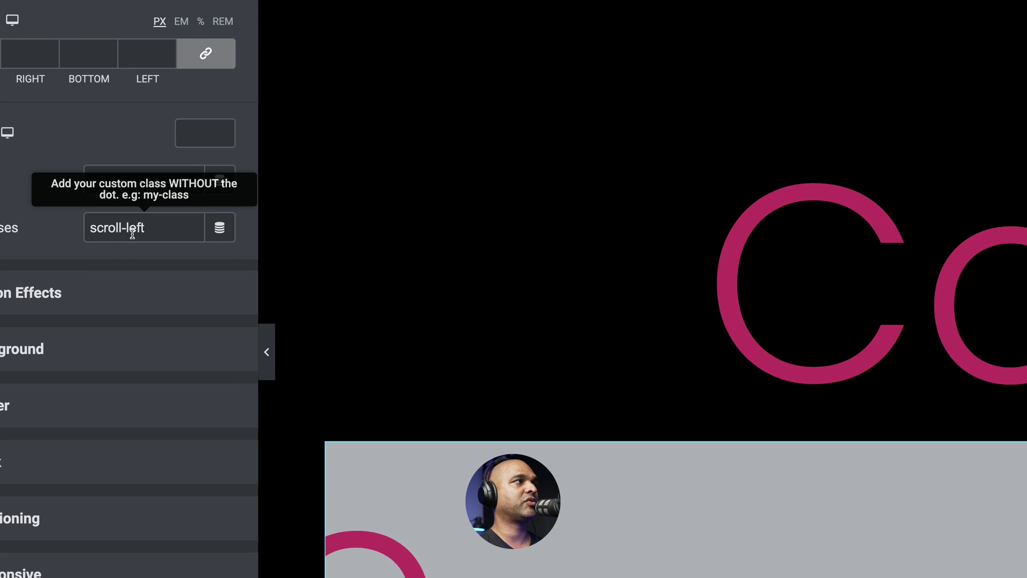
triple_click(125, 230)
text(scroll-right)
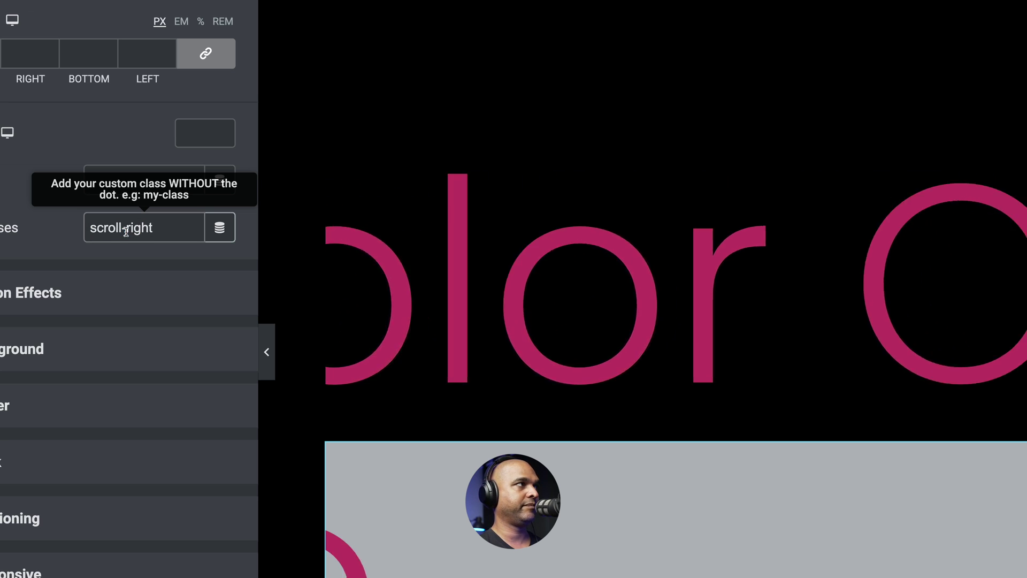
click(75, 249)
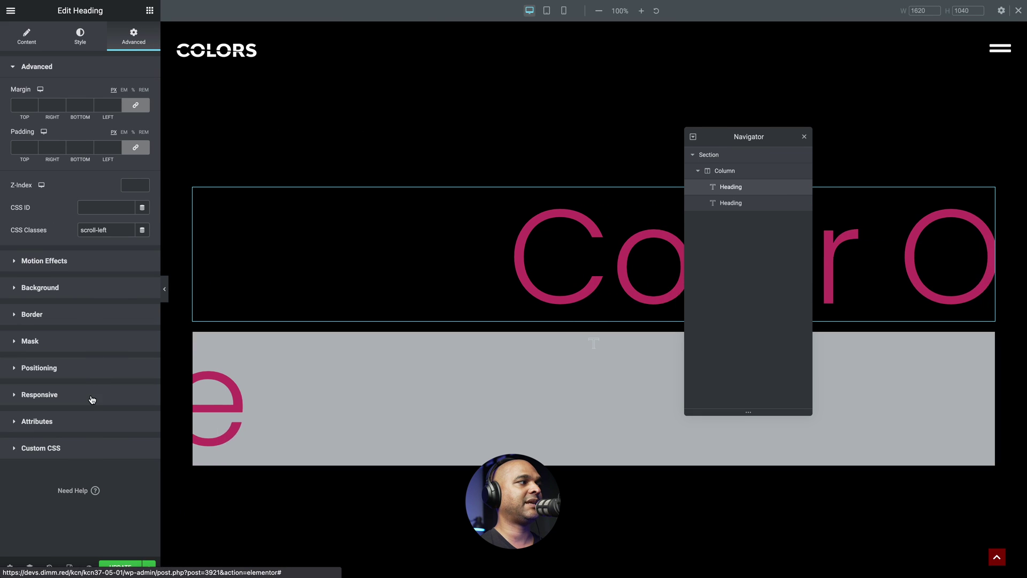
Step: Paste heading1.css into the first heading's Custom CSS: nowrap plus a 2px white hover outline
click(53, 448)
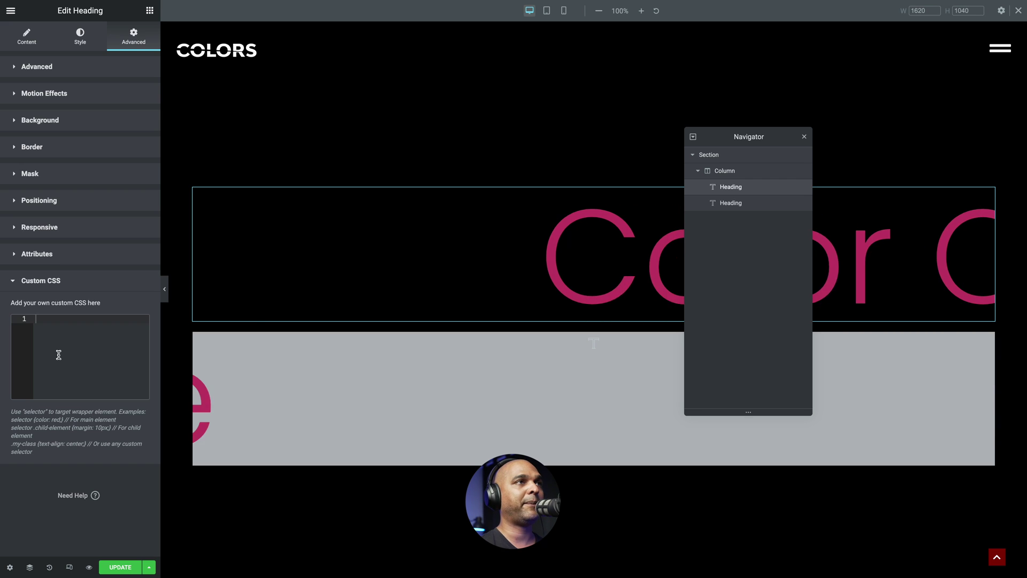
key(ctrl+Left)
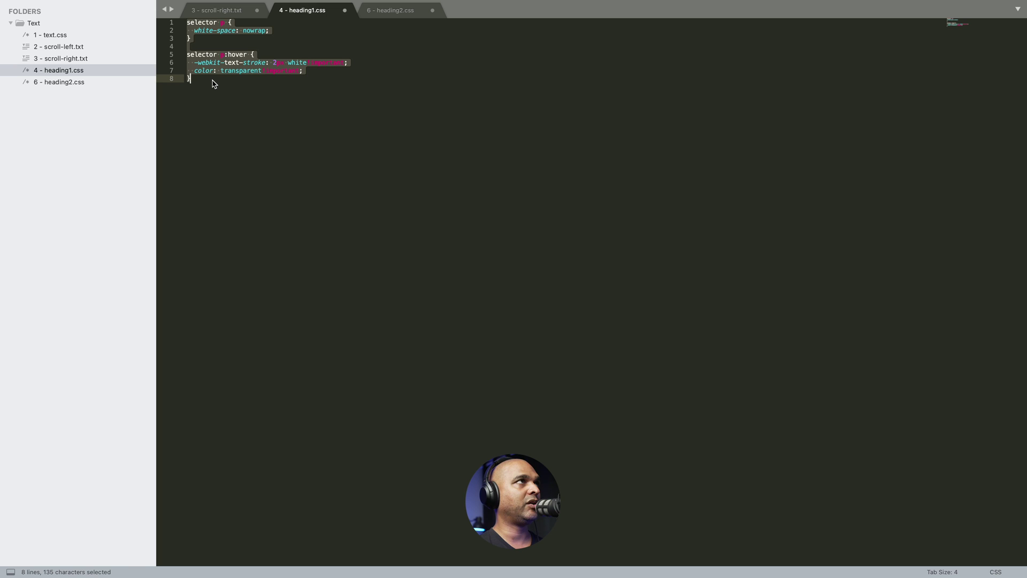
key(ctrl+Right)
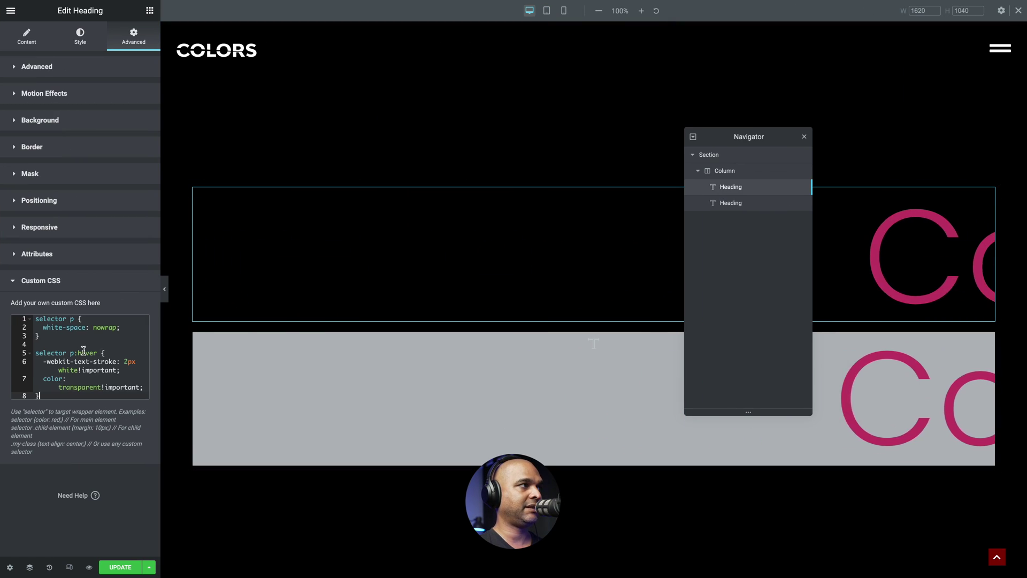
drag(749, 136, 915, 127)
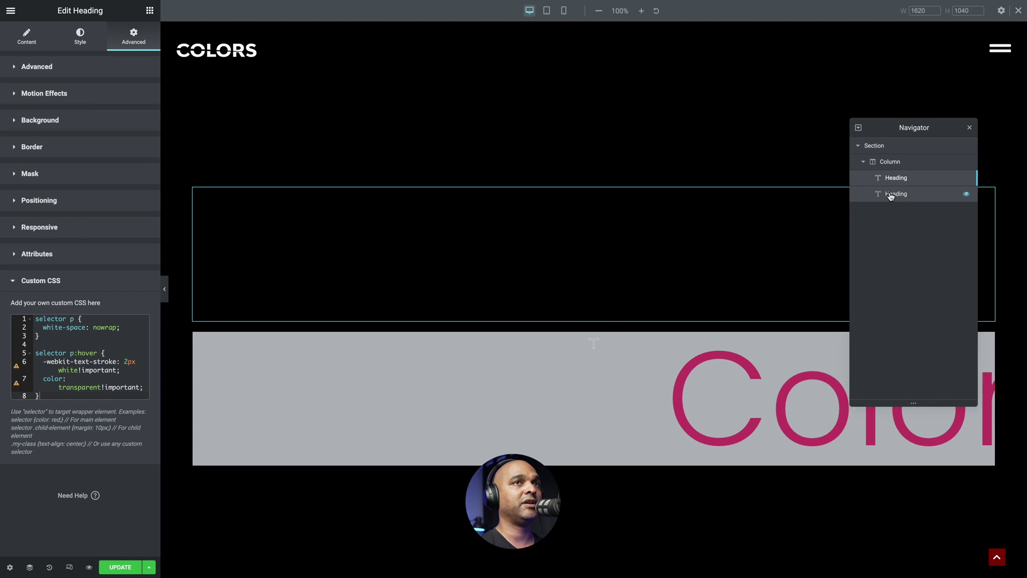
Step: Paste heading2.css into the second heading's Custom CSS: a #BF3664 outline that fills on hover
click(890, 196)
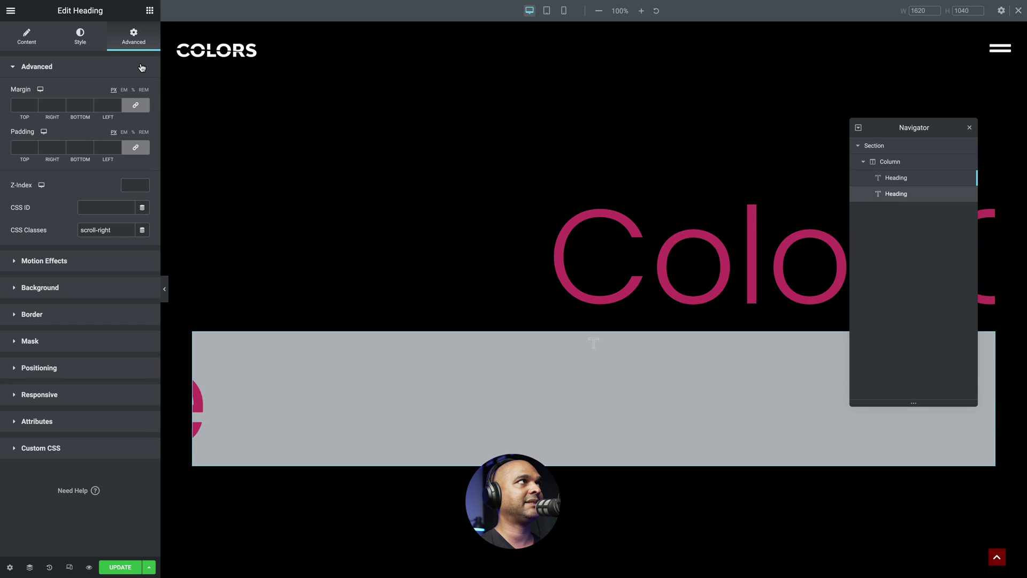
click(24, 449)
key(super+Tab)
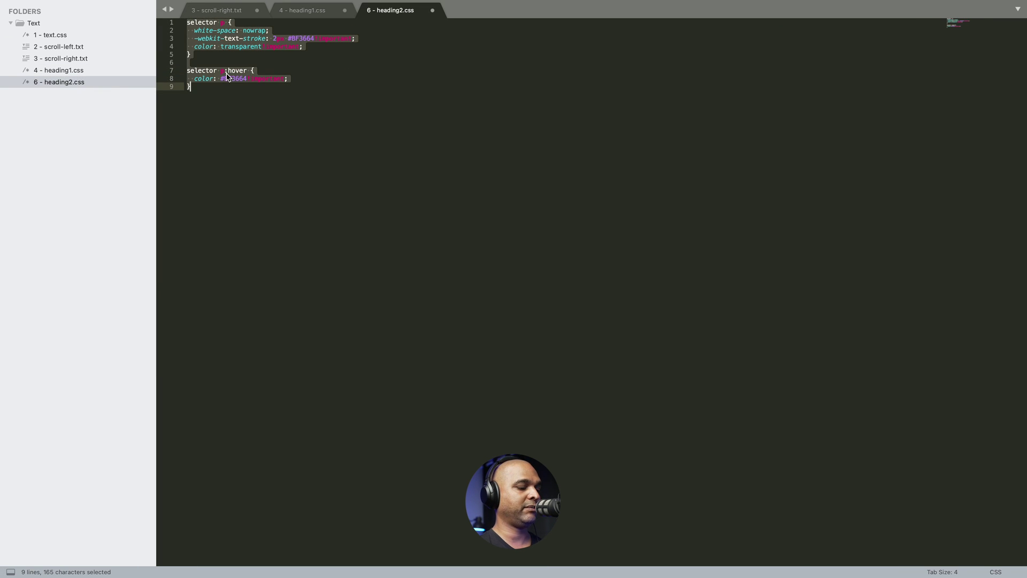
key(super+Tab)
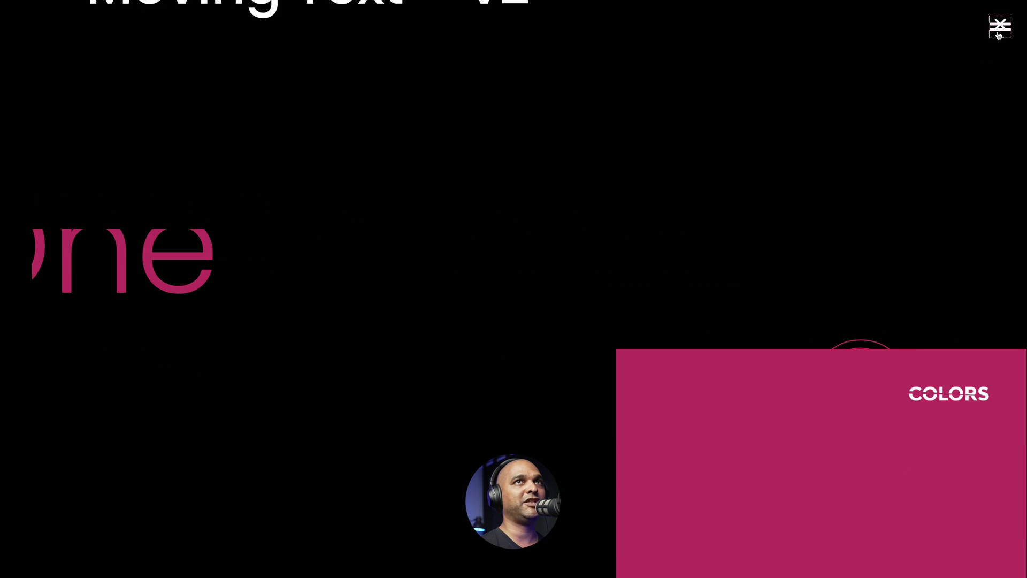
Step: Open the site's hamburger menu listing the Moving Text – v1 and v2 pages
click(1000, 27)
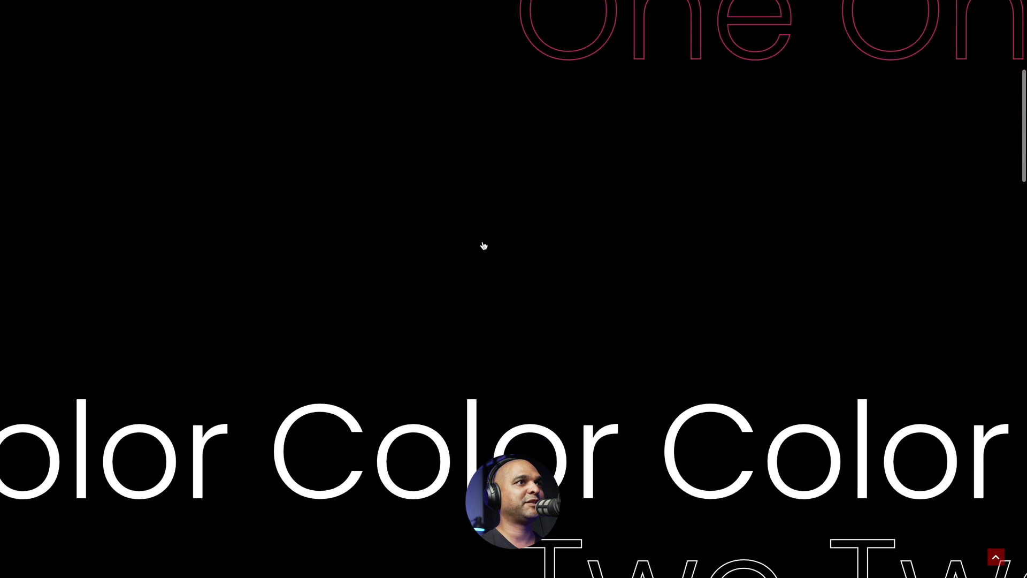
Step: Scroll down the demo page past the Two and Three sections to the pink outlined 'Four' row
scroll(483, 246, down, 8)
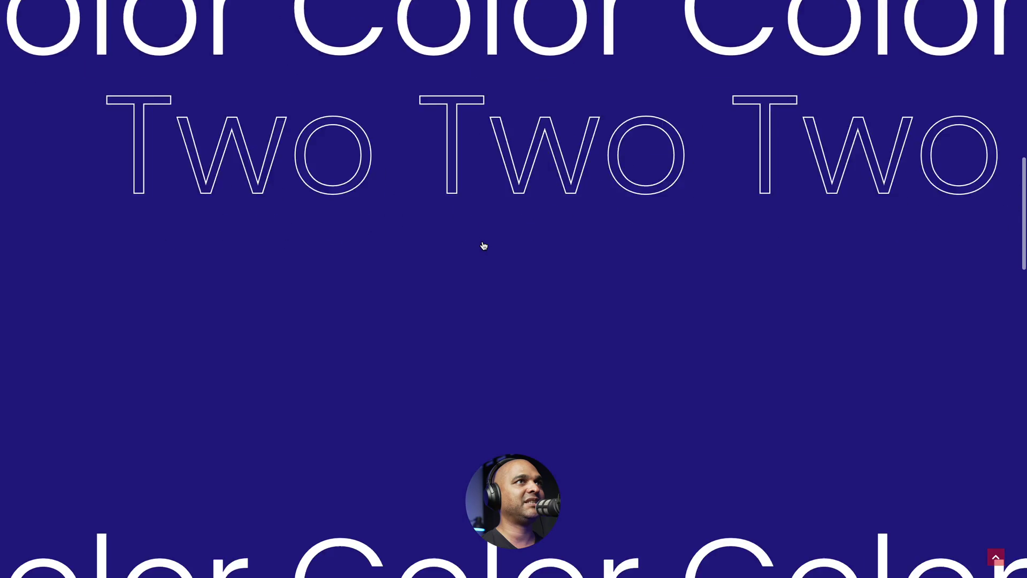
scroll(483, 245, down, 8)
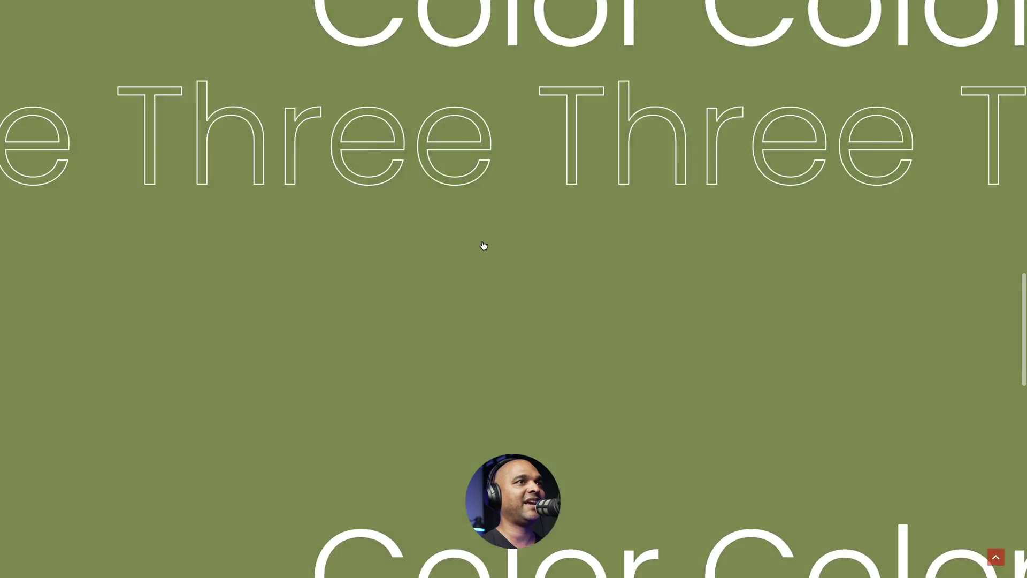
scroll(483, 246, down, 6)
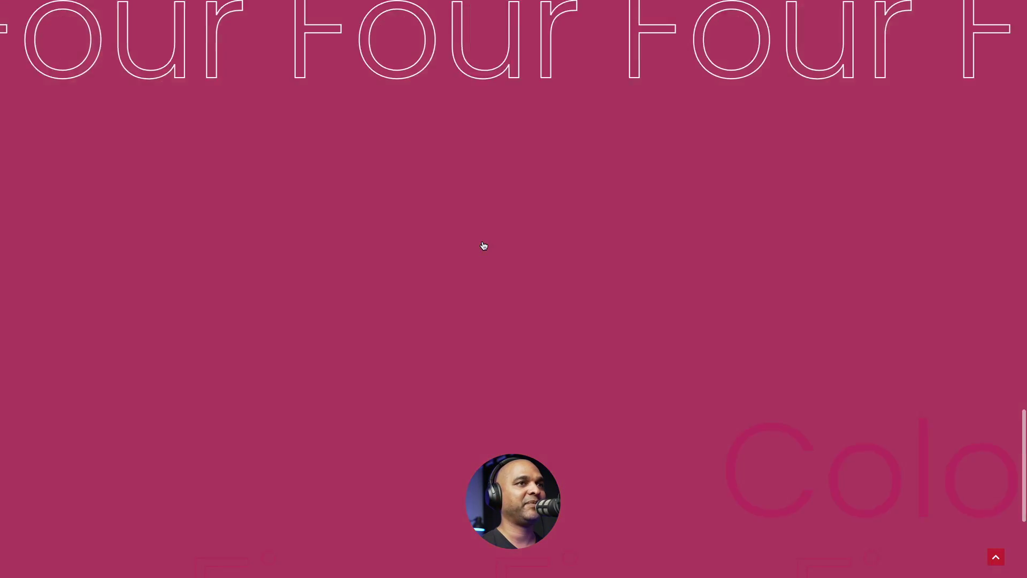
scroll(483, 246, down, 2)
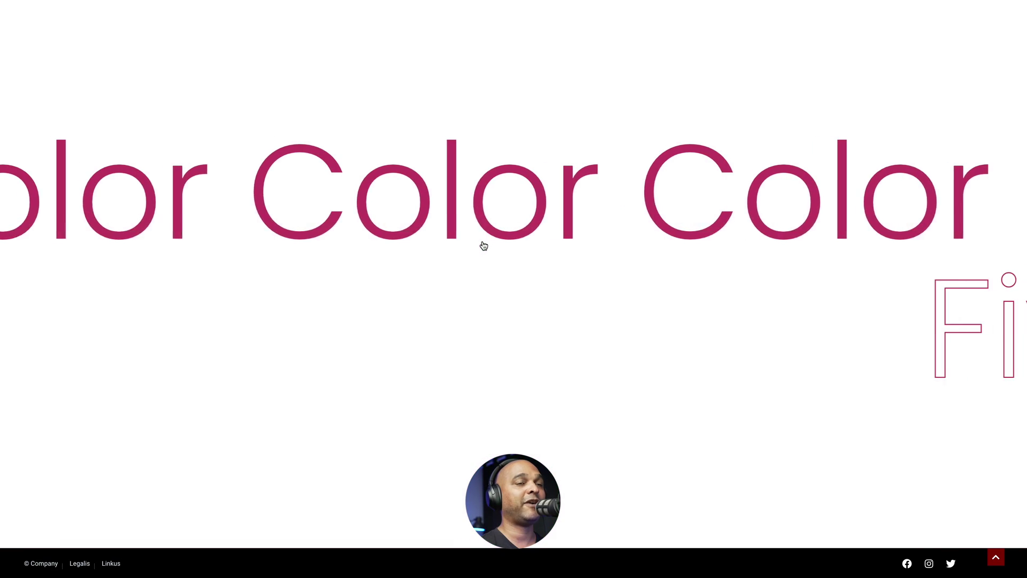